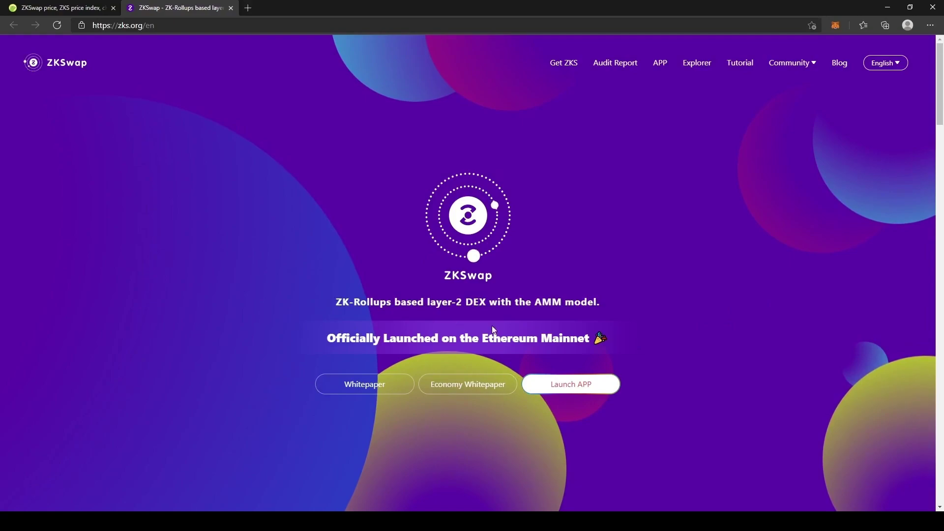
- Launch the ZKSwap app, unlock the L2 wallet and start a deposit
{"action": "left_click", "coordinate": [585, 386]}
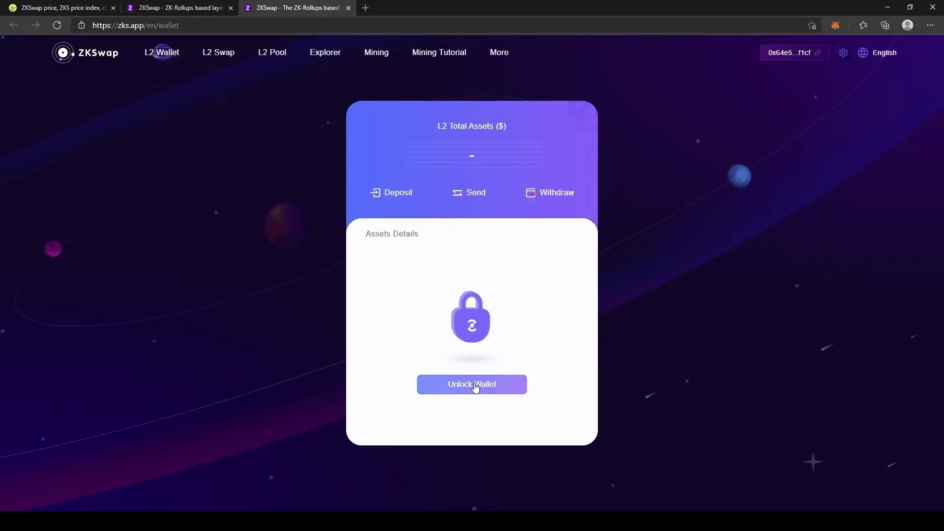
{"action": "left_click", "coordinate": [474, 386]}
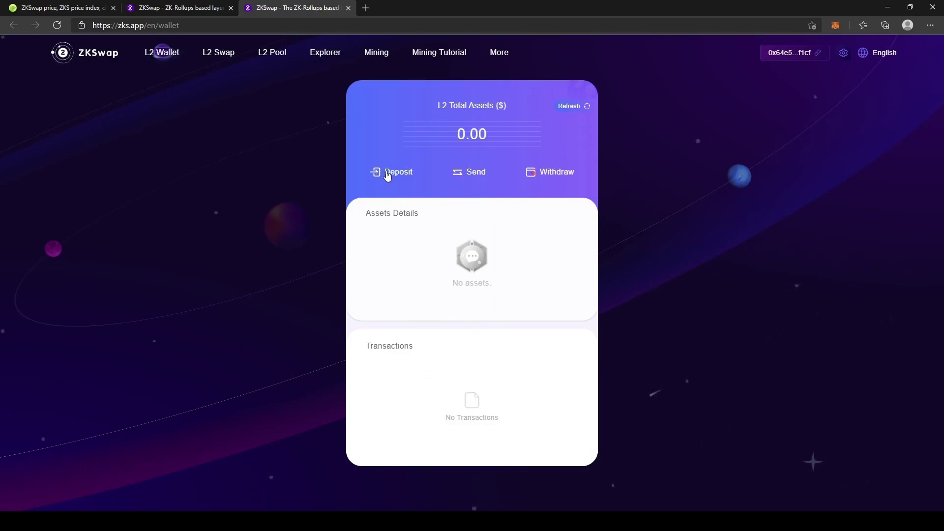
{"action": "left_click", "coordinate": [386, 174]}
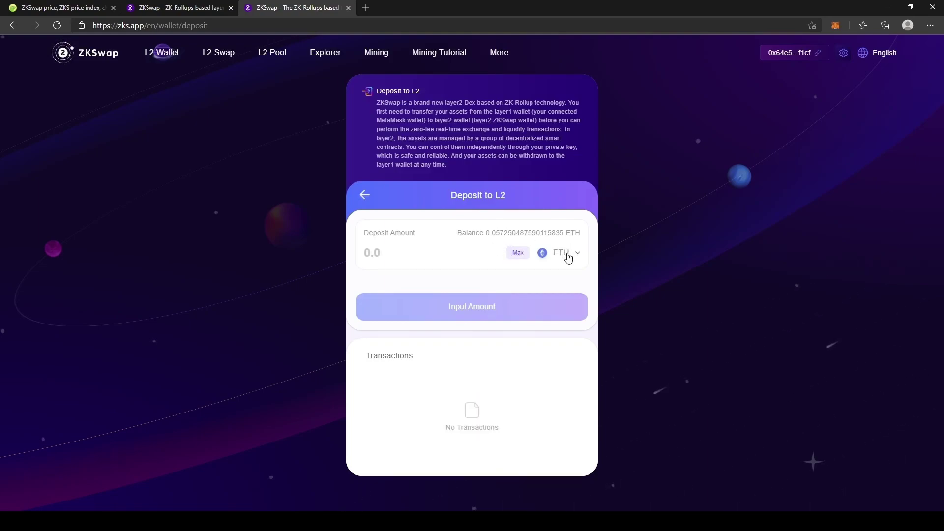
- Deposit 1785 ZKS into the L2 wallet
{"action": "left_click", "coordinate": [569, 253]}
{"action": "left_click", "coordinate": [378, 220]}
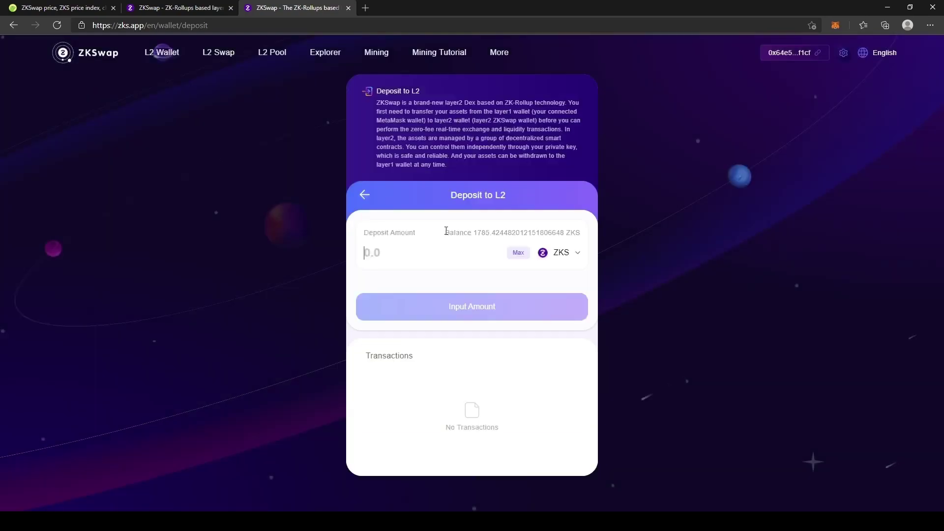
{"action": "left_click", "coordinate": [428, 252]}
{"action": "type", "text": "17"}
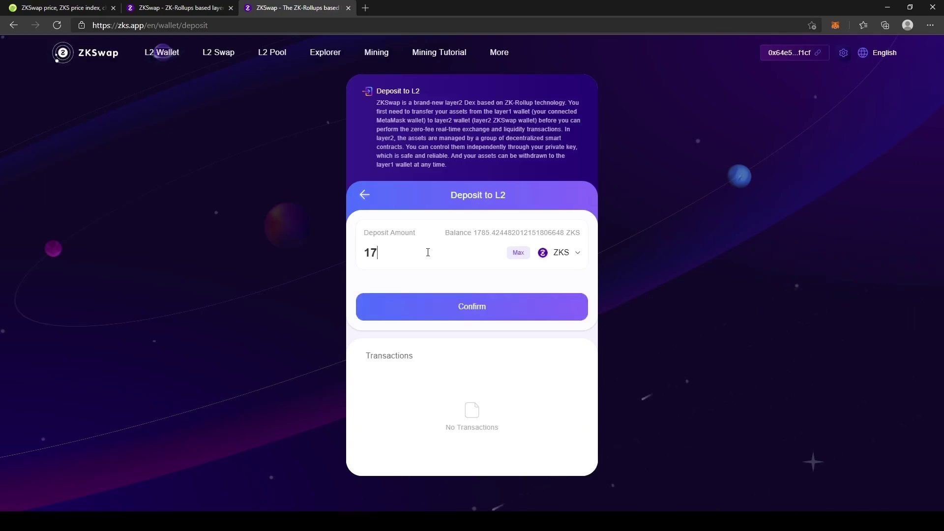
{"action": "type", "text": "85"}
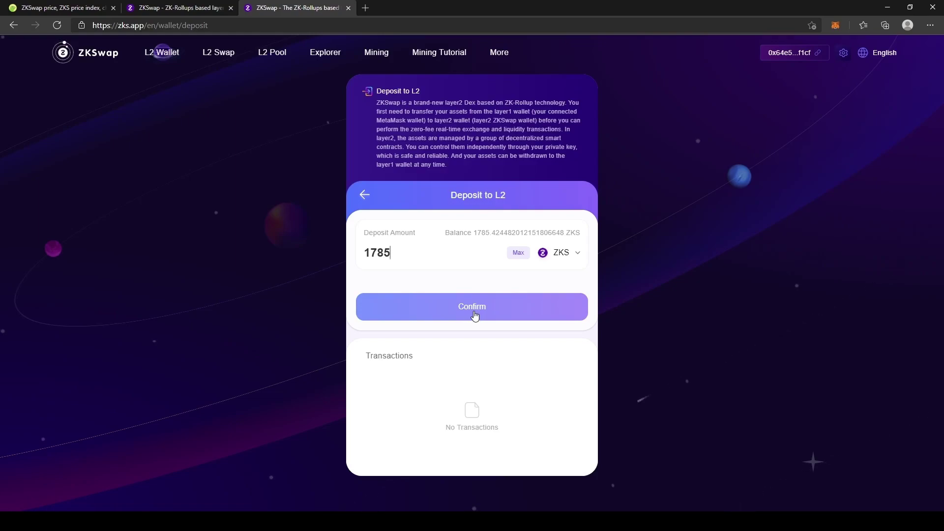
{"action": "left_click", "coordinate": [475, 316]}
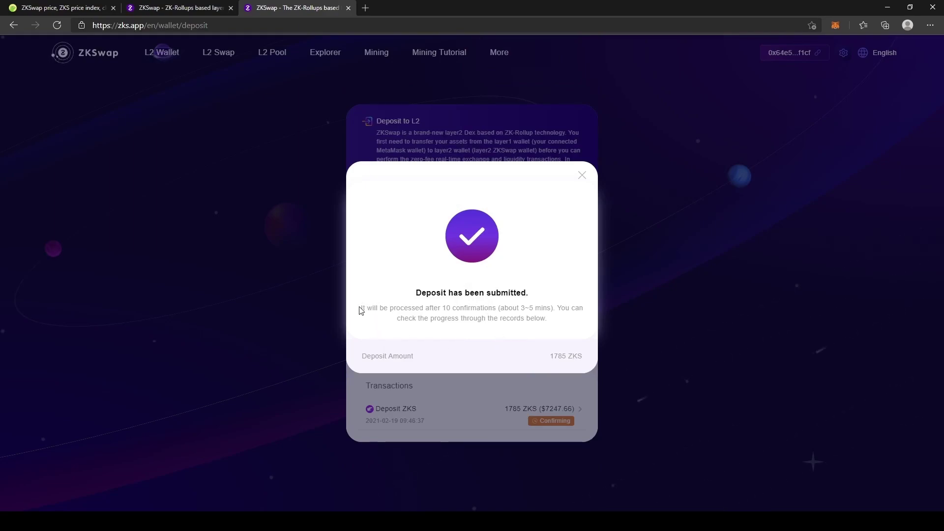
- Review the processing-time note and the 1785 ZKS amount, then dismiss the deposit confirmation
{"action": "left_click_drag", "start_coordinate": [361, 310], "coordinate": [590, 325]}
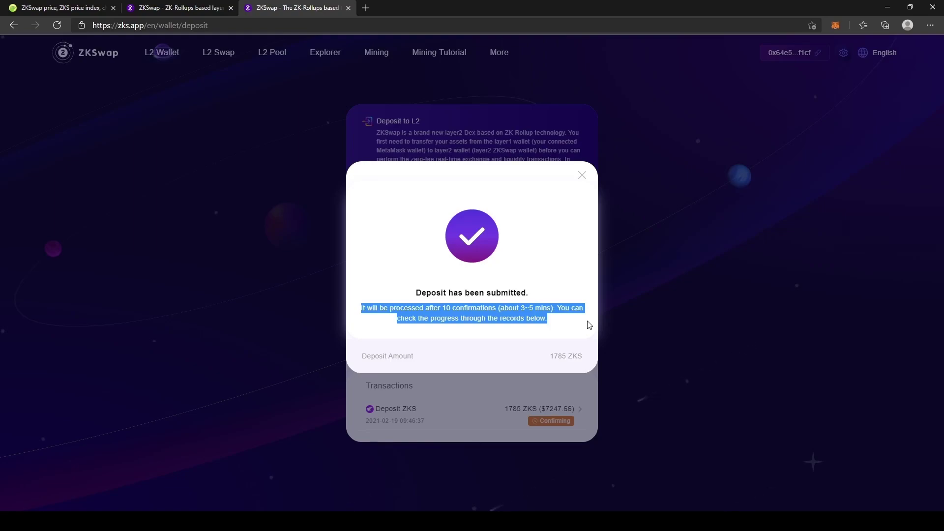
{"action": "left_click", "coordinate": [580, 294]}
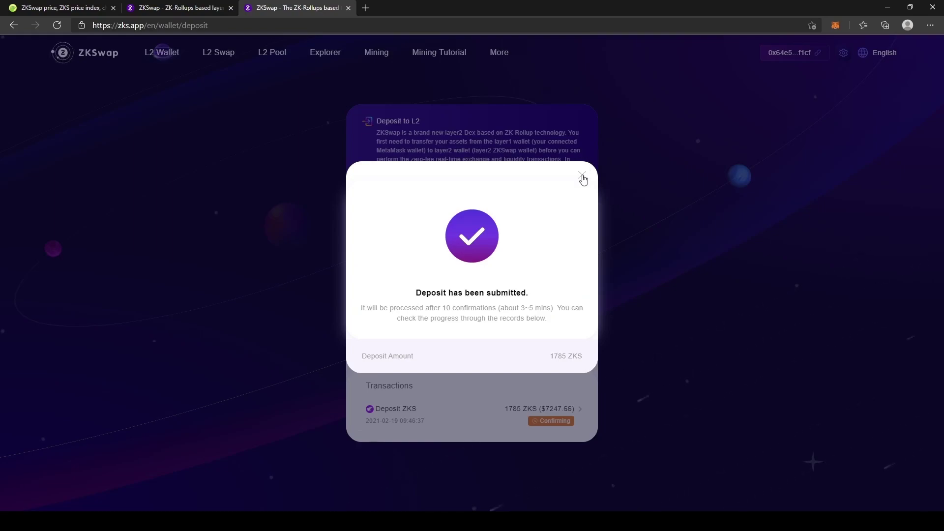
{"action": "left_click_drag", "start_coordinate": [548, 360], "coordinate": [590, 359]}
{"action": "left_click", "coordinate": [573, 320]}
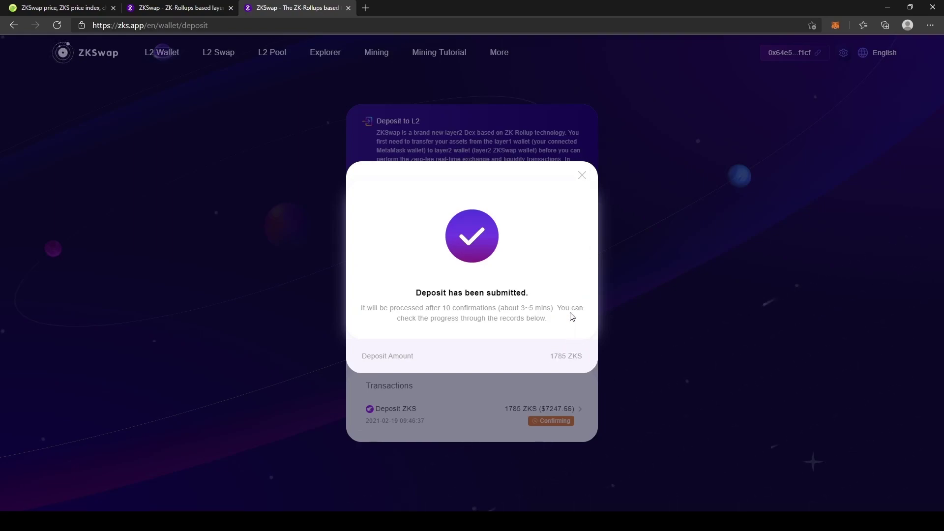
{"action": "left_click", "coordinate": [581, 175]}
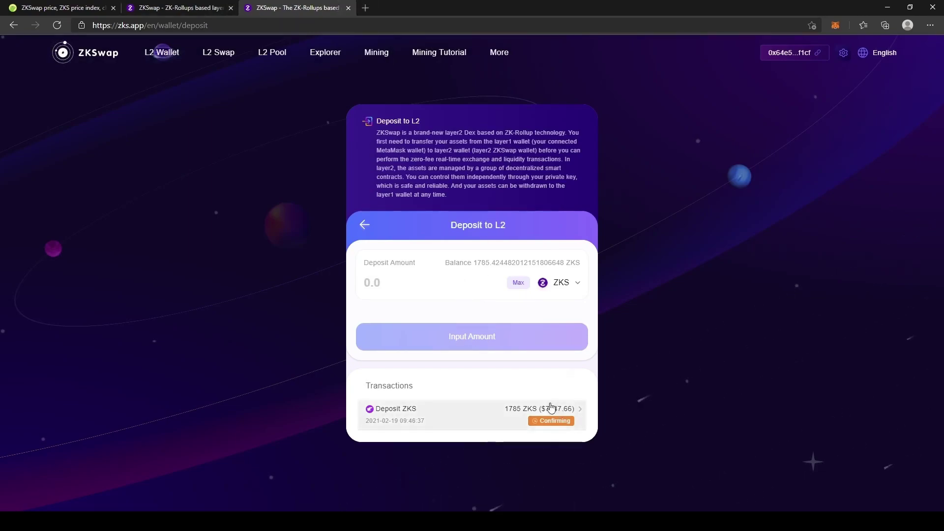
- Open the Deposit ZKS transaction details and check the 1785 amount
{"action": "left_click", "coordinate": [500, 416]}
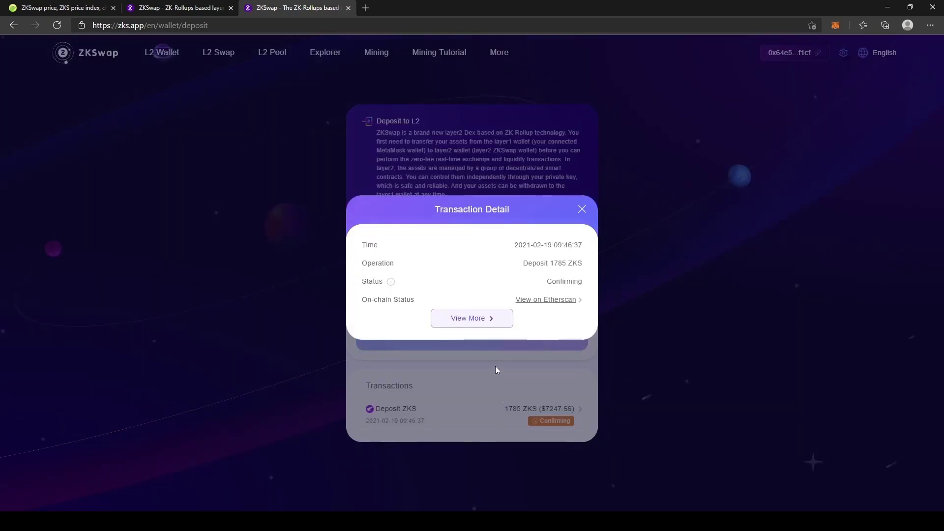
{"action": "double_click", "coordinate": [563, 264]}
{"action": "left_click", "coordinate": [578, 280]}
- Verify on Etherscan that the deposit's status is Success, then close the details
{"action": "left_click", "coordinate": [542, 300]}
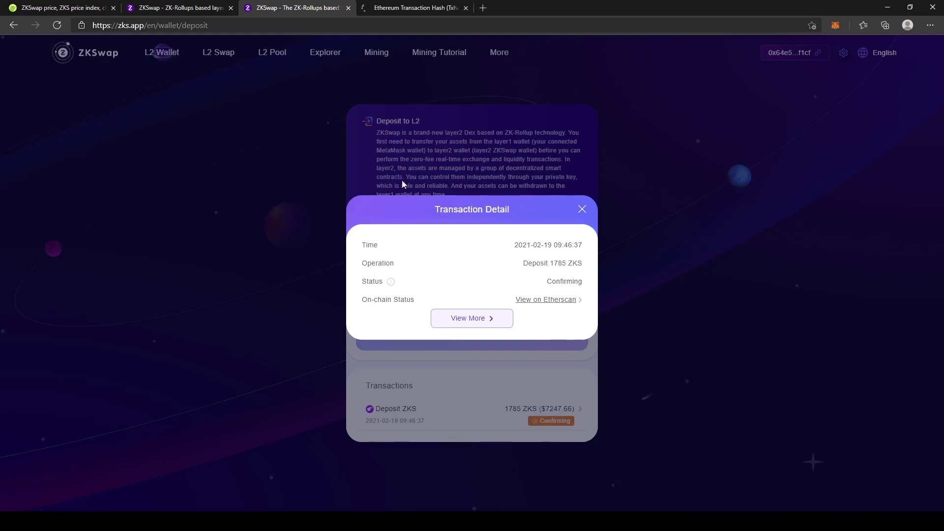
{"action": "left_click", "coordinate": [398, 12]}
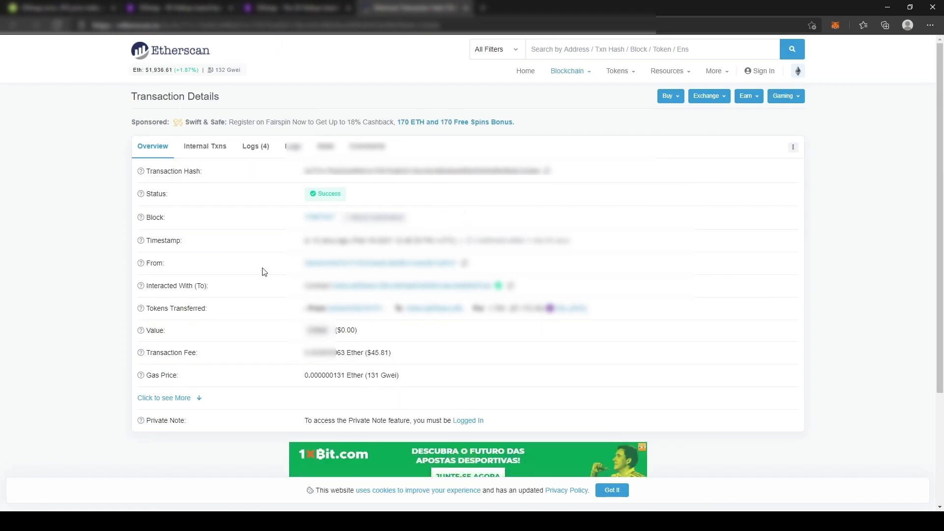
{"action": "left_click_drag", "start_coordinate": [386, 193], "coordinate": [303, 202]}
{"action": "left_click", "coordinate": [440, 201]}
{"action": "left_click", "coordinate": [277, 11]}
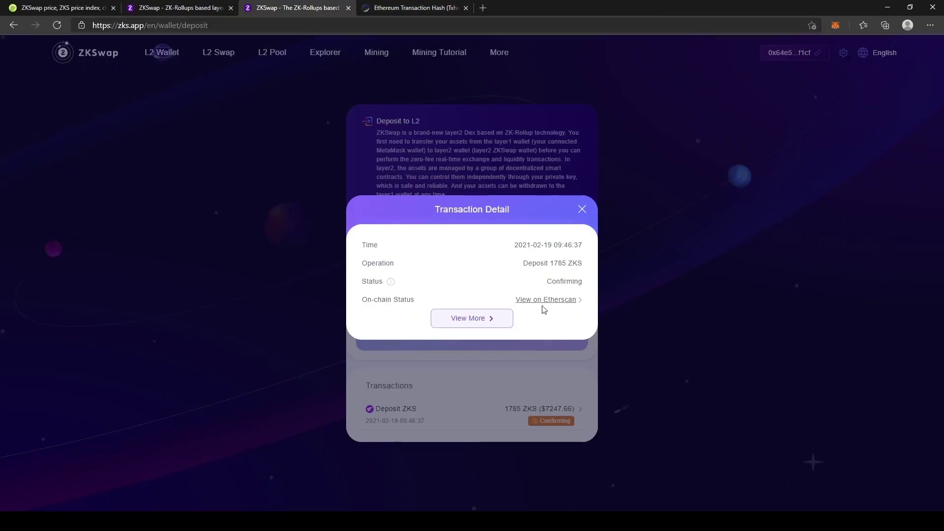
{"action": "left_click", "coordinate": [583, 210]}
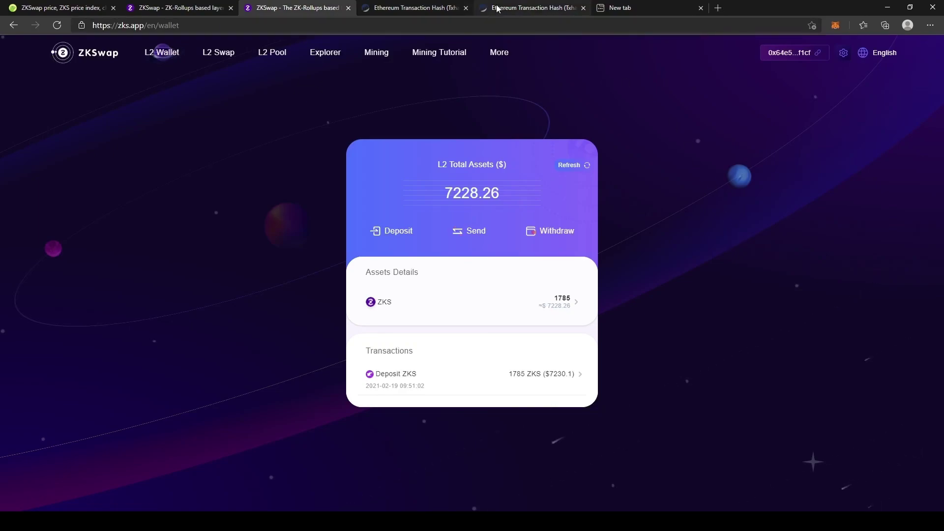
- Close the Etherscan tabs and check the ZKS asset shows 1785 ZKS worth $7228.26
{"action": "left_click", "coordinate": [467, 8]}
{"action": "left_click", "coordinate": [466, 8]}
{"action": "left_click", "coordinate": [467, 8]}
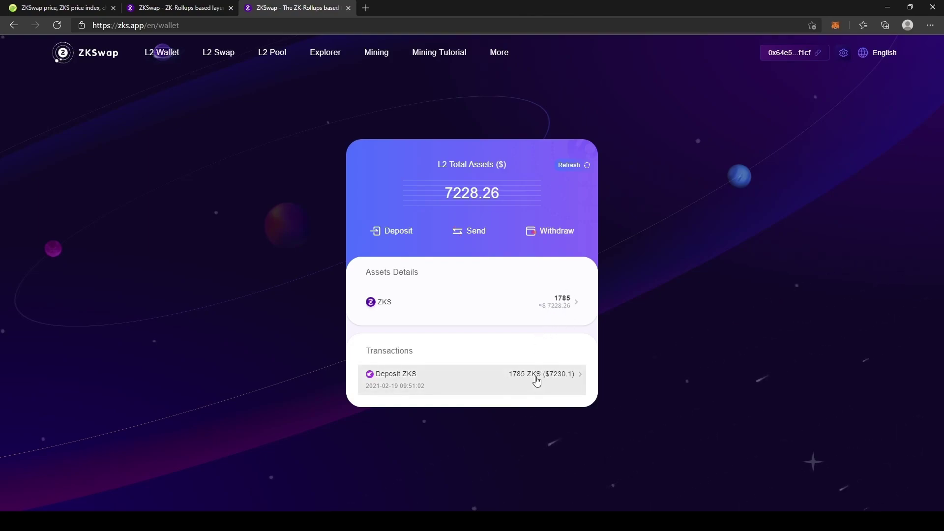
{"action": "left_click", "coordinate": [576, 305]}
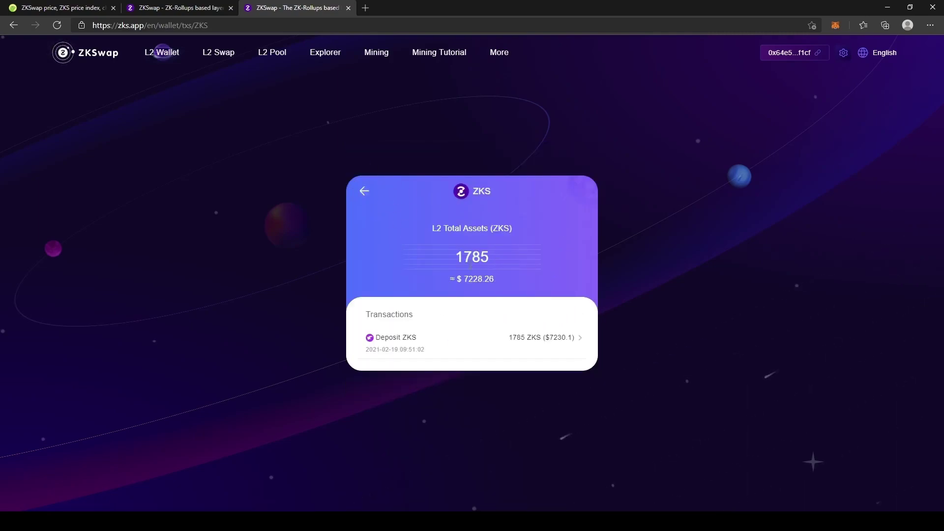
{"action": "left_click", "coordinate": [366, 191]}
{"action": "key", "text": "ctrl+t"}
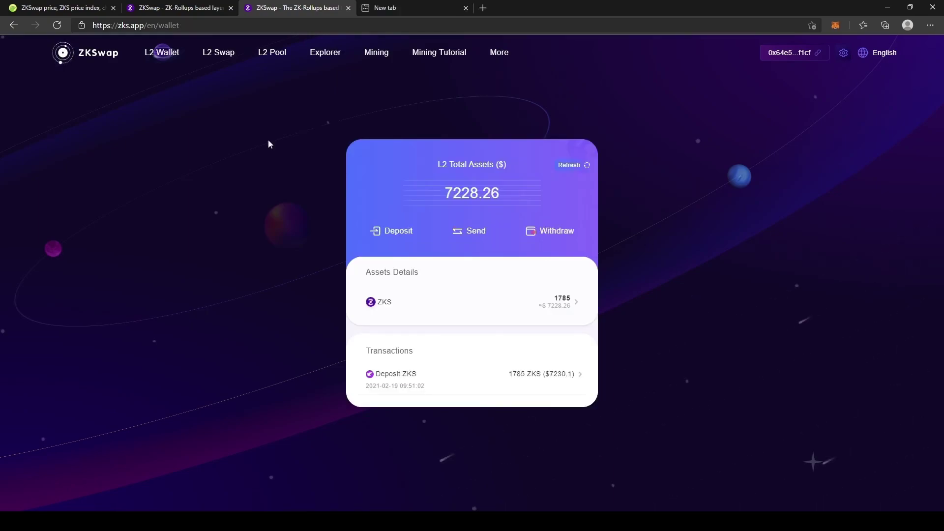
- On L2 Swap, sell 10 ZKS for USDT (about 40.37) and submit the swap
{"action": "left_click", "coordinate": [220, 54]}
{"action": "left_click", "coordinate": [565, 153]}
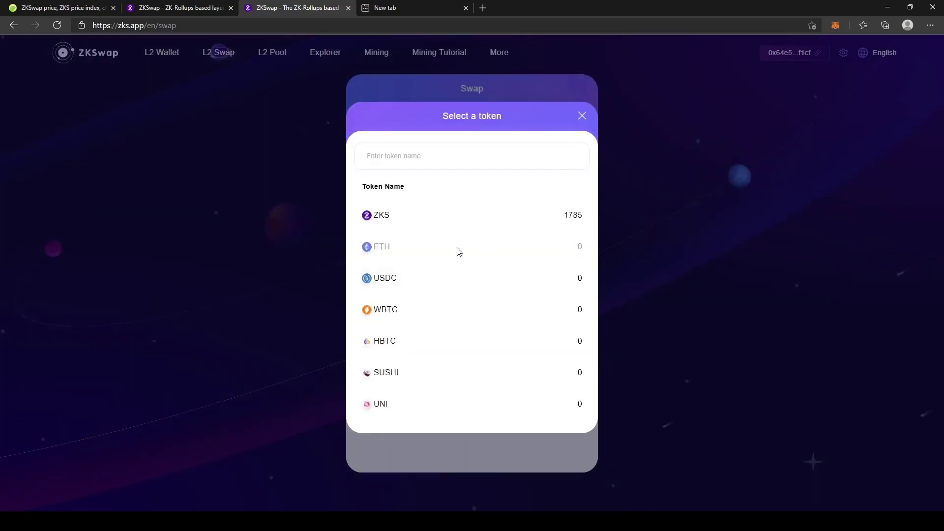
{"action": "left_click", "coordinate": [383, 217]}
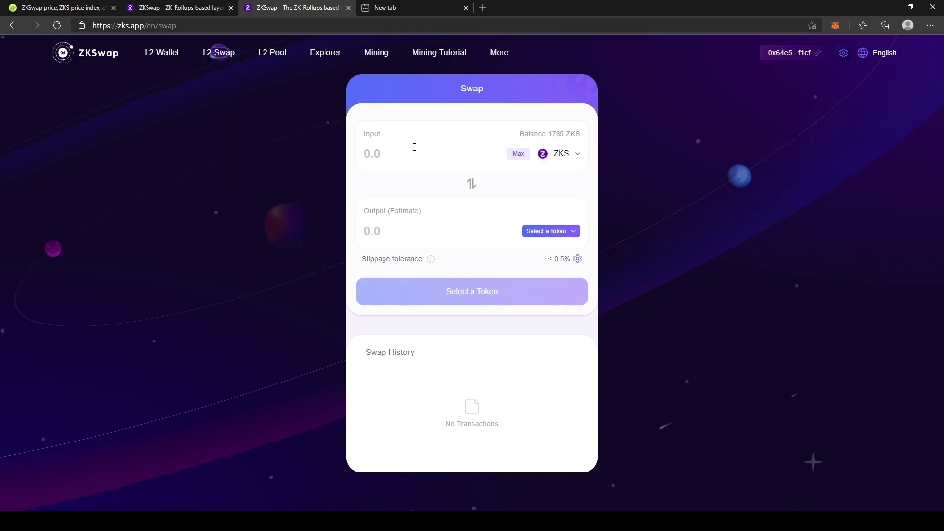
{"action": "type", "text": "1"}
{"action": "key", "text": "BackSpace"}
{"action": "left_click", "coordinate": [555, 231]}
{"action": "left_click", "coordinate": [387, 327]}
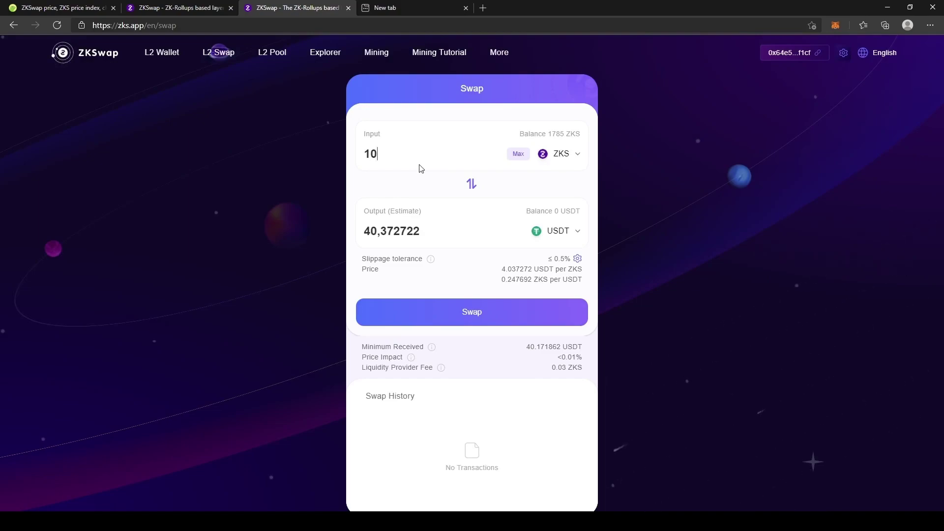
{"action": "left_click", "coordinate": [480, 320]}
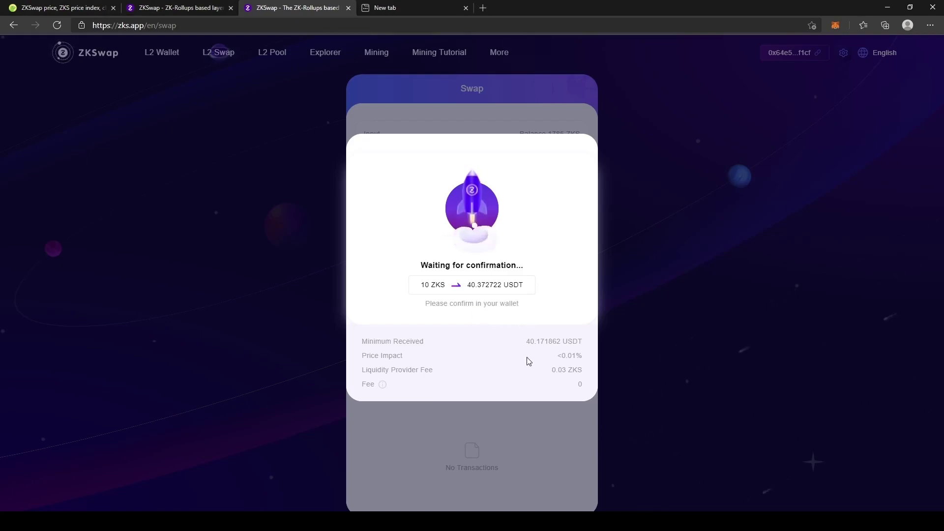
{"action": "mouse_move", "coordinate": [382, 390]}
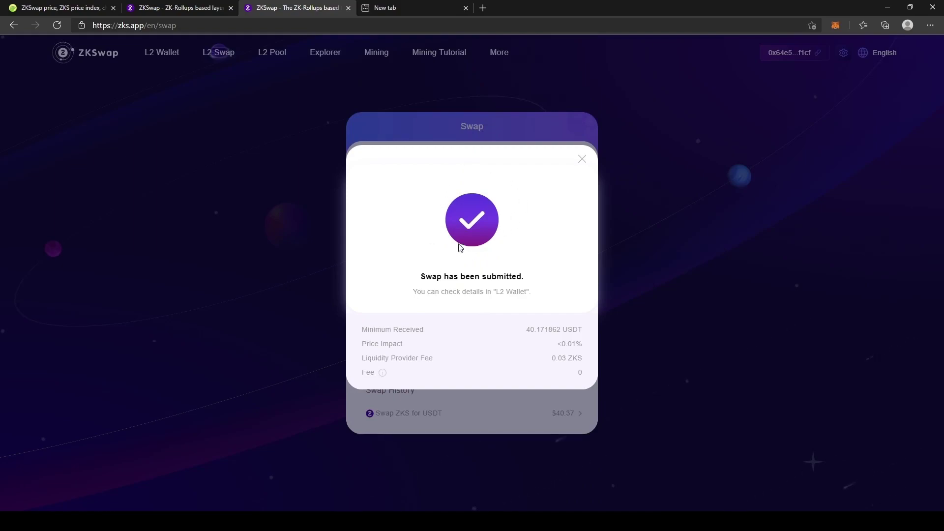
- Dismiss the swap confirmation and view the L2 wallet holding 1775 ZKS and 40.3726 USDT
{"action": "left_click", "coordinate": [584, 161]}
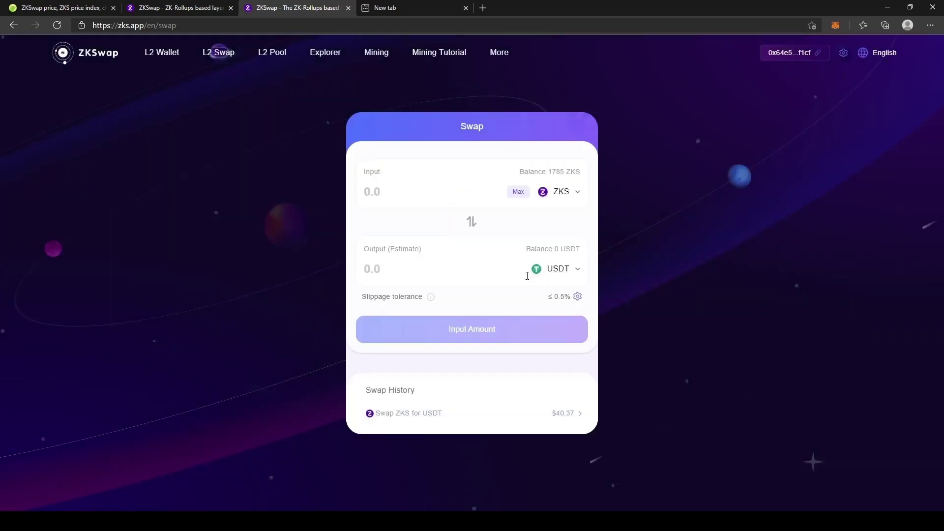
{"action": "left_click", "coordinate": [165, 57]}
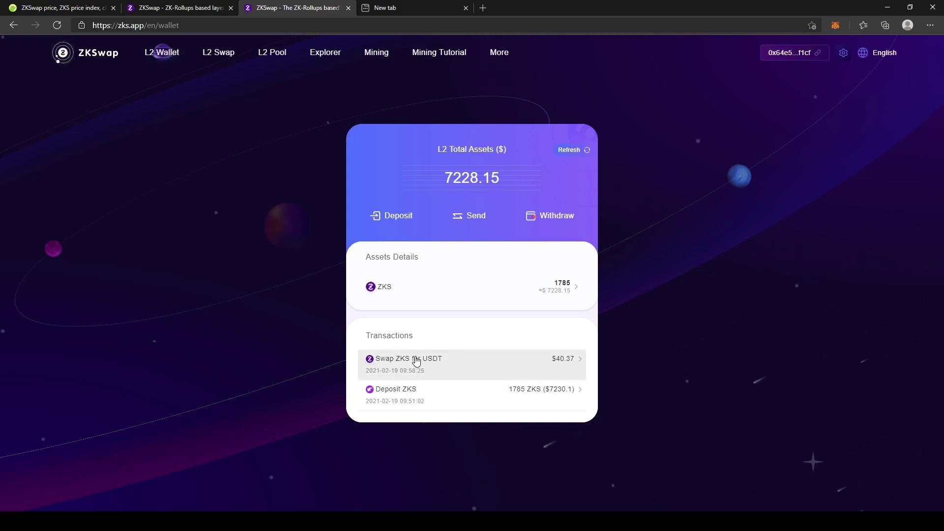
{"action": "left_click", "coordinate": [209, 55]}
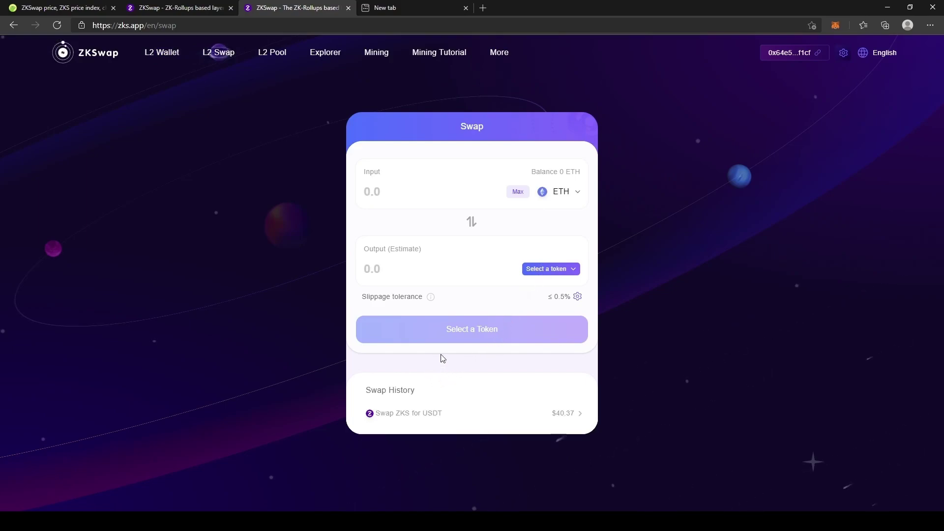
{"action": "left_click", "coordinate": [163, 54]}
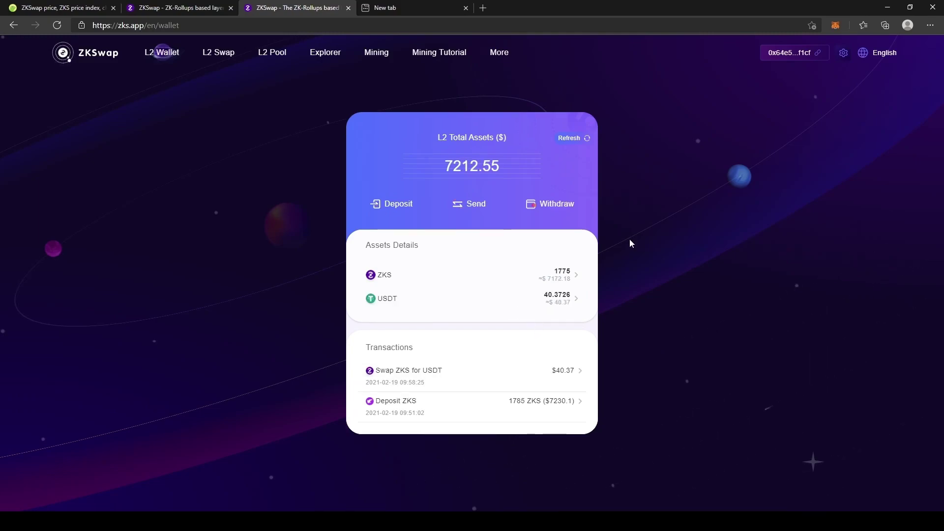
- Check the USDT asset, then open the ZKS-to-USDT swap details and review the liquidity provider fee
{"action": "left_click", "coordinate": [426, 308]}
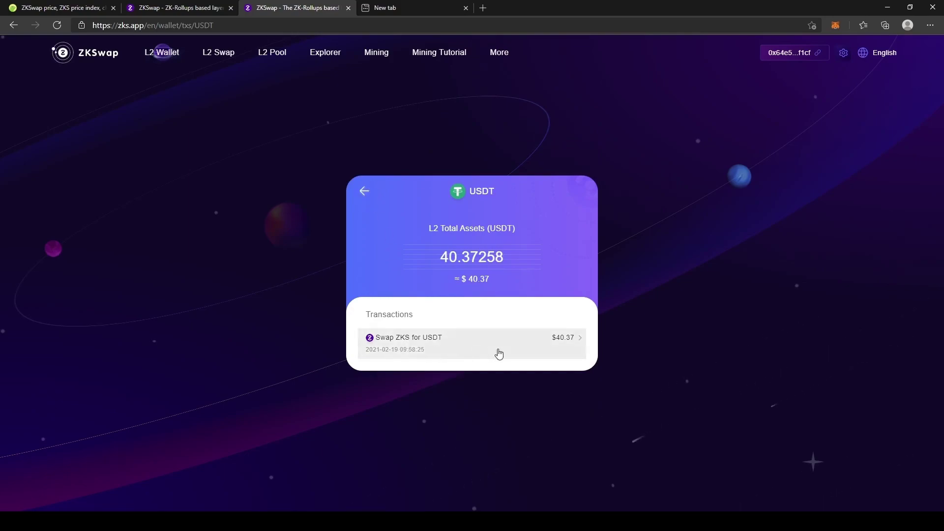
{"action": "left_click", "coordinate": [365, 190]}
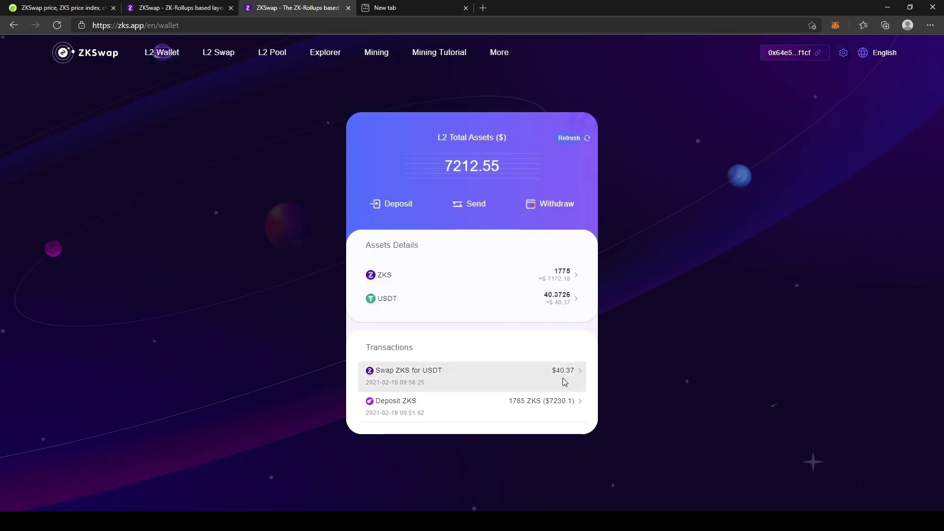
{"action": "left_click", "coordinate": [564, 383]}
{"action": "left_click_drag", "start_coordinate": [519, 281], "coordinate": [541, 285]}
{"action": "left_click", "coordinate": [515, 282]}
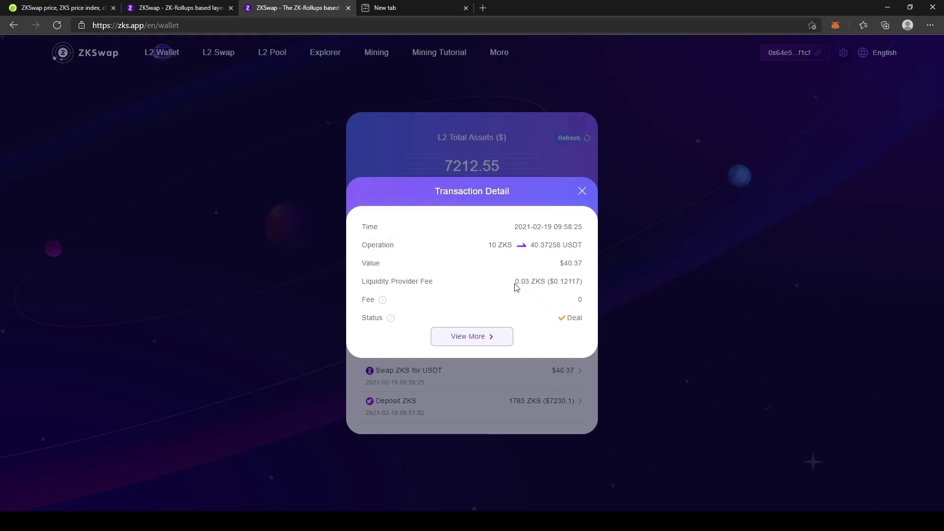
{"action": "left_click_drag", "start_coordinate": [517, 284], "coordinate": [596, 288]}
{"action": "left_click", "coordinate": [492, 276]}
- Confirm the swap's fee is zero, then close the transaction details
{"action": "left_click_drag", "start_coordinate": [362, 300], "coordinate": [584, 302]}
{"action": "left_click", "coordinate": [579, 298]}
{"action": "double_click", "coordinate": [582, 300]}
{"action": "mouse_move", "coordinate": [384, 303]}
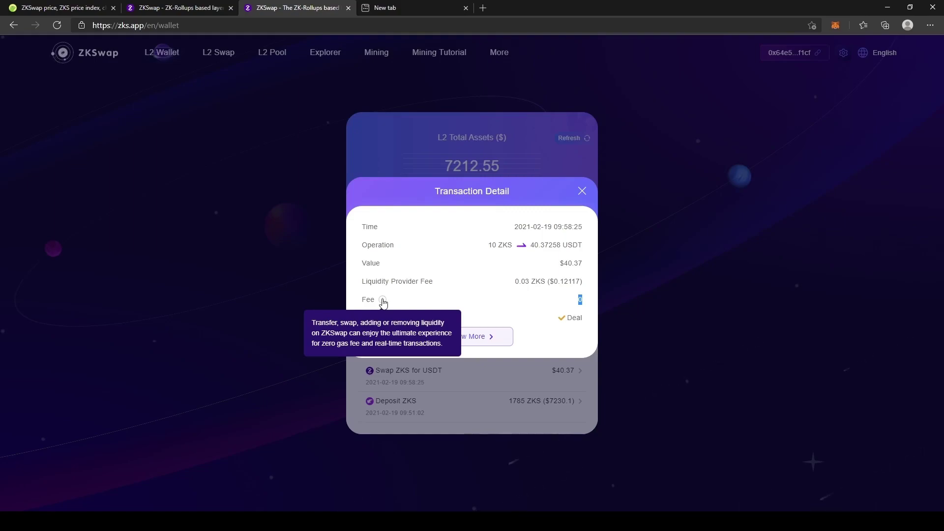
{"action": "left_click", "coordinate": [583, 193]}
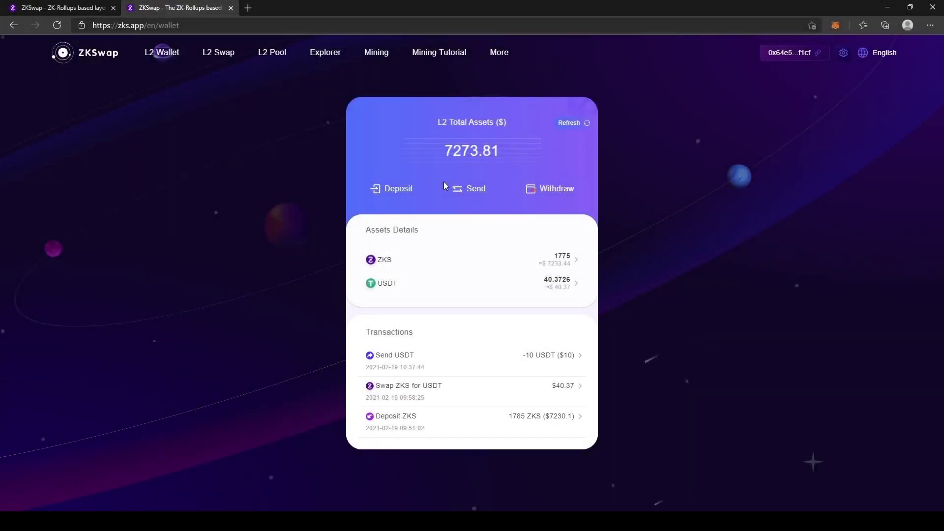
- Fill the Send form with the recipient's L2 address, amount 10 and token USDT
{"action": "left_click", "coordinate": [475, 186]}
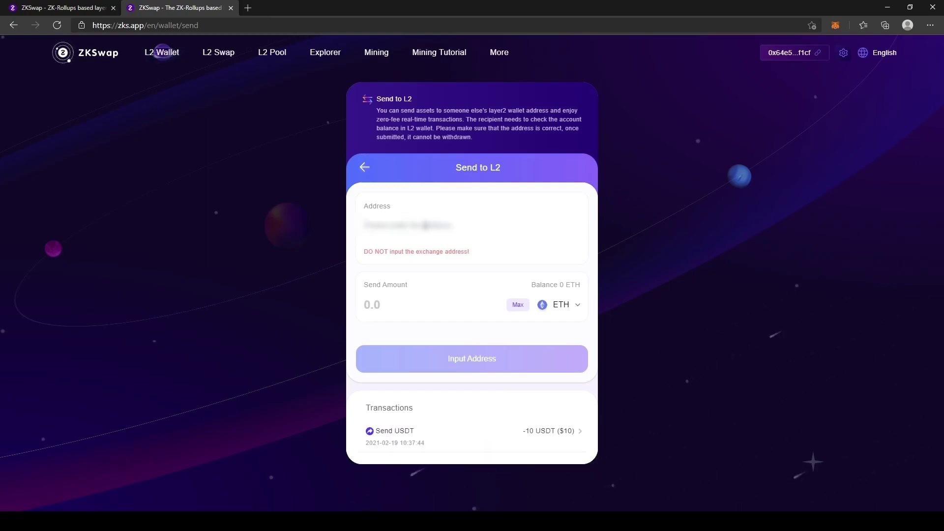
{"action": "key", "text": "ctrl+v"}
{"action": "type", "text": "b"}
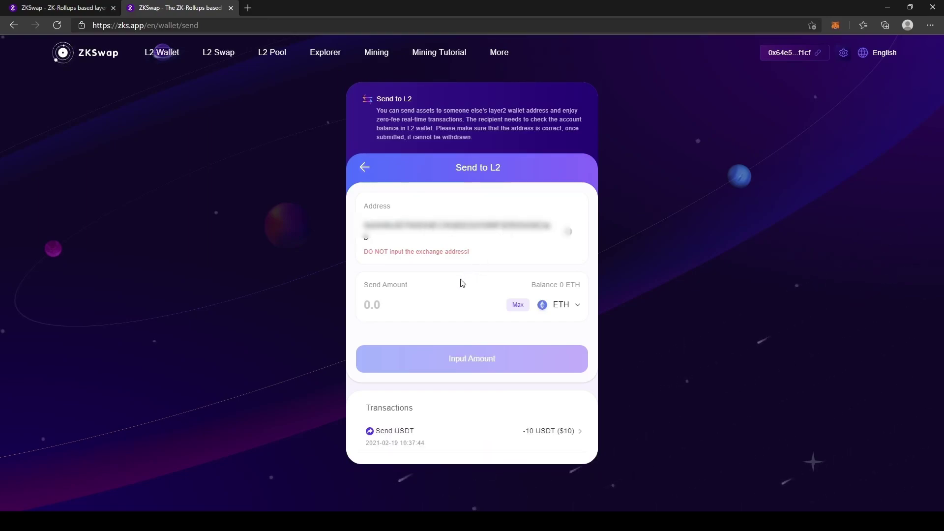
{"action": "left_click", "coordinate": [414, 308]}
{"action": "type", "text": "10"}
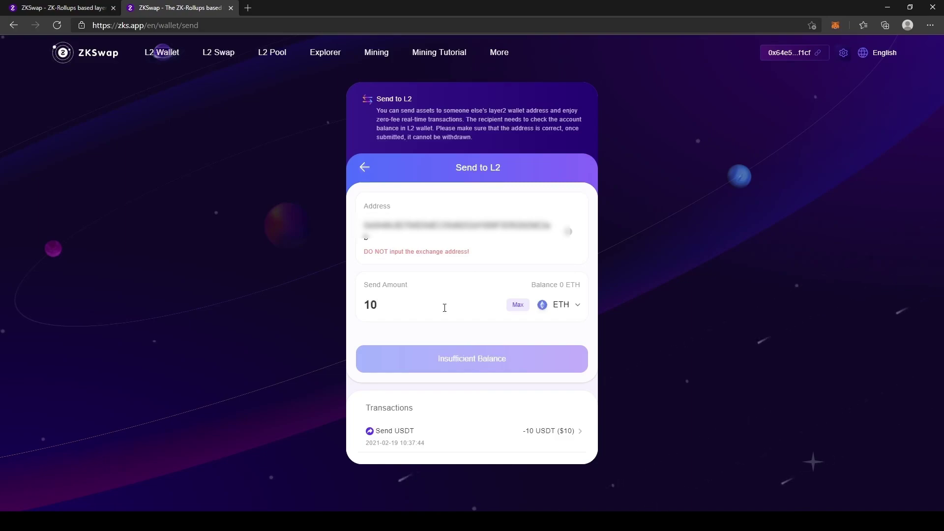
{"action": "left_click", "coordinate": [576, 309]}
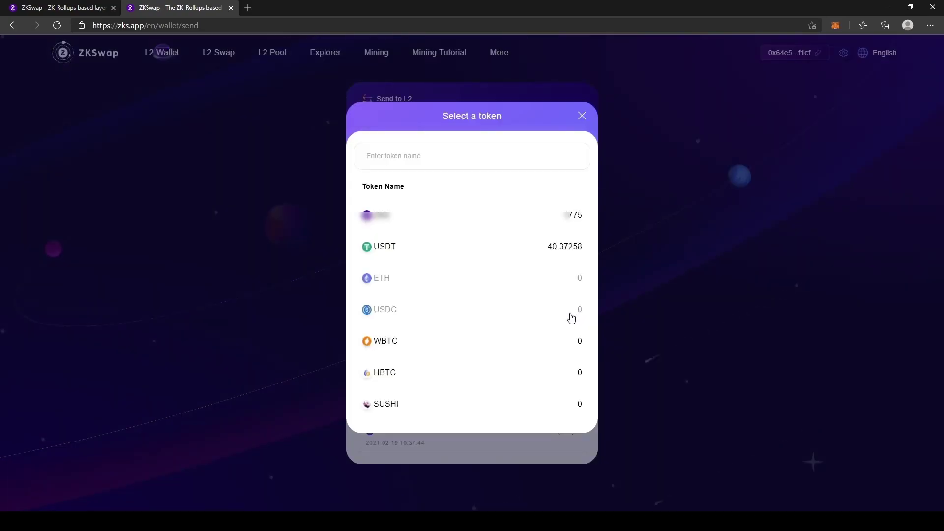
{"action": "left_click", "coordinate": [485, 246]}
{"action": "left_click", "coordinate": [409, 303]}
{"action": "type", "text": "10"}
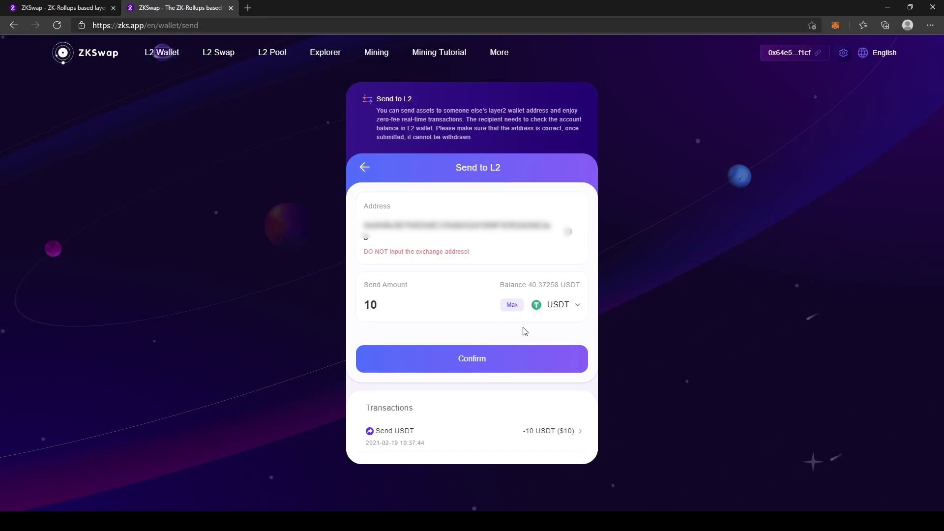
- Submit the 10 USDT transfer and return to the wallet overview
{"action": "left_click", "coordinate": [494, 363]}
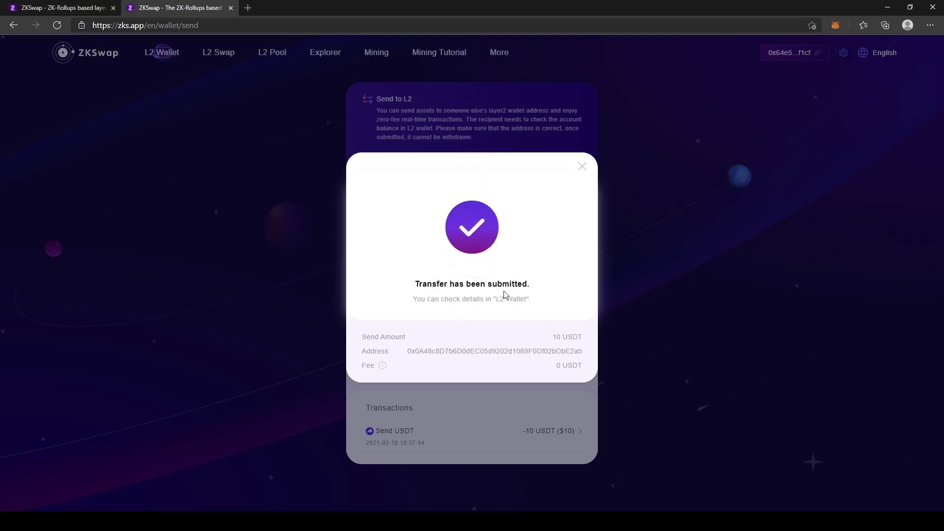
{"action": "left_click", "coordinate": [582, 167]}
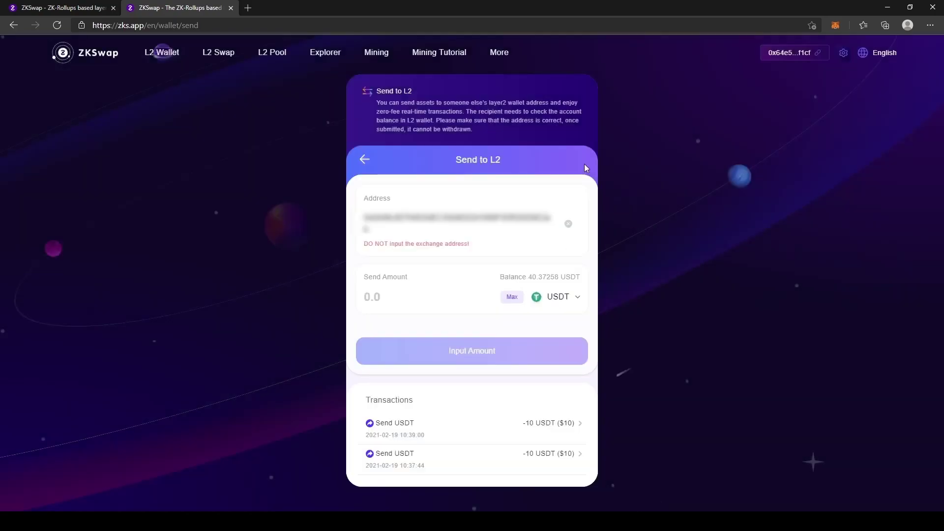
{"action": "left_click", "coordinate": [363, 159]}
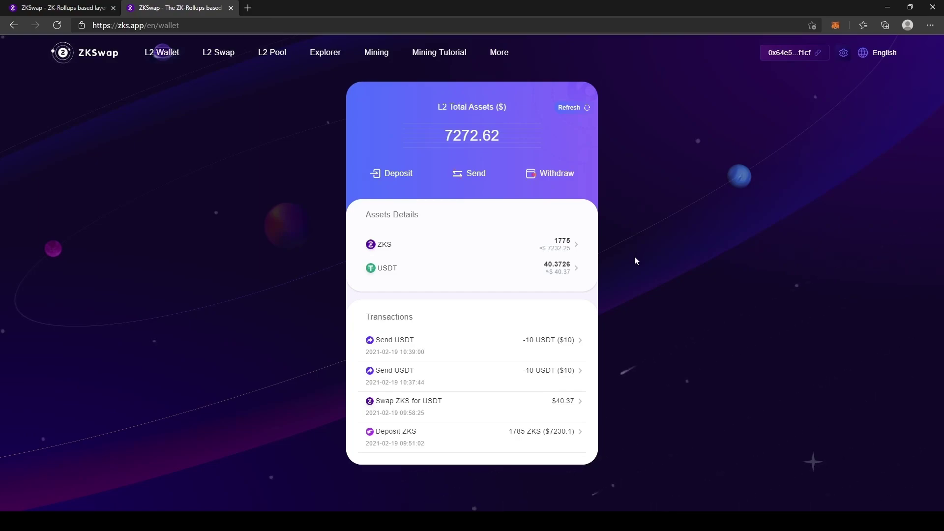
- Refresh balances, check the latest Send USDT details, and verify the recipient's 20.00 USDT total
{"action": "left_click", "coordinate": [571, 110]}
{"action": "left_click", "coordinate": [550, 346]}
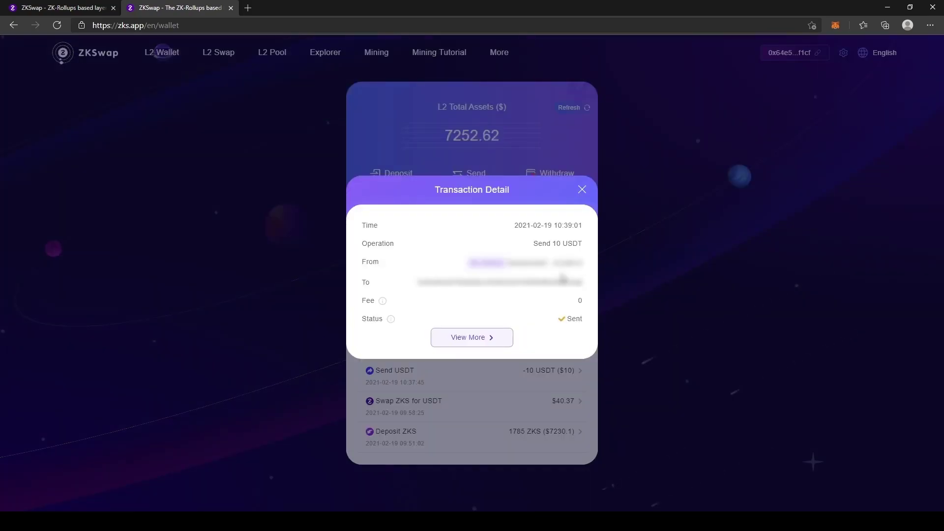
{"action": "left_click_drag", "start_coordinate": [421, 284], "coordinate": [590, 285]}
{"action": "left_click", "coordinate": [585, 290]}
{"action": "left_click", "coordinate": [583, 193]}
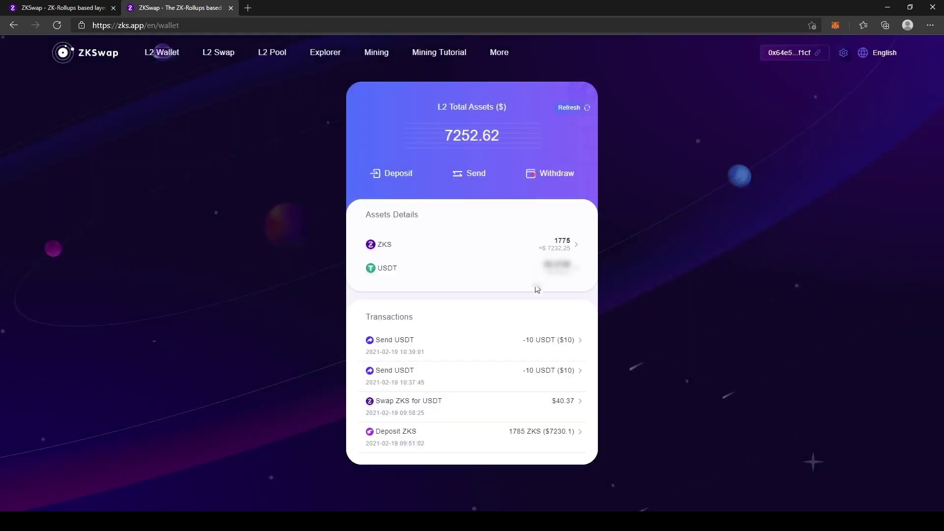
{"action": "left_click", "coordinate": [526, 341]}
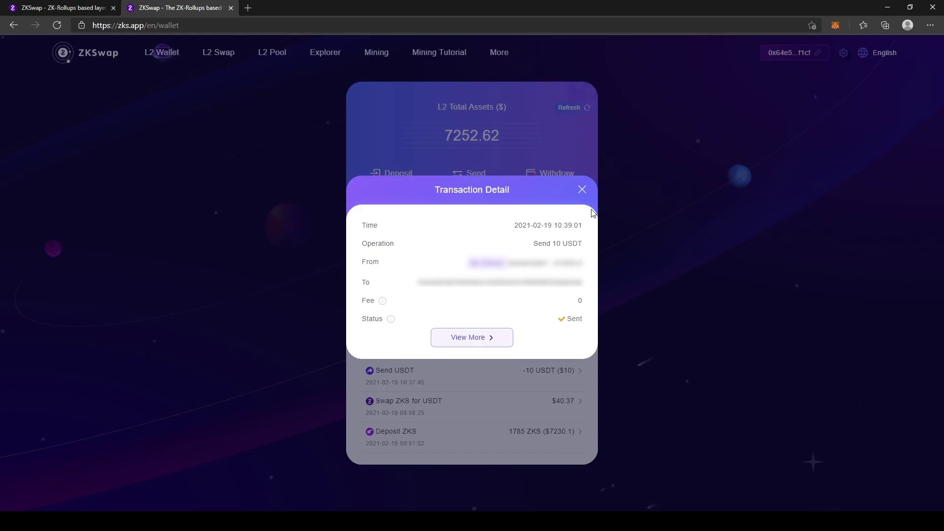
{"action": "left_click", "coordinate": [581, 190]}
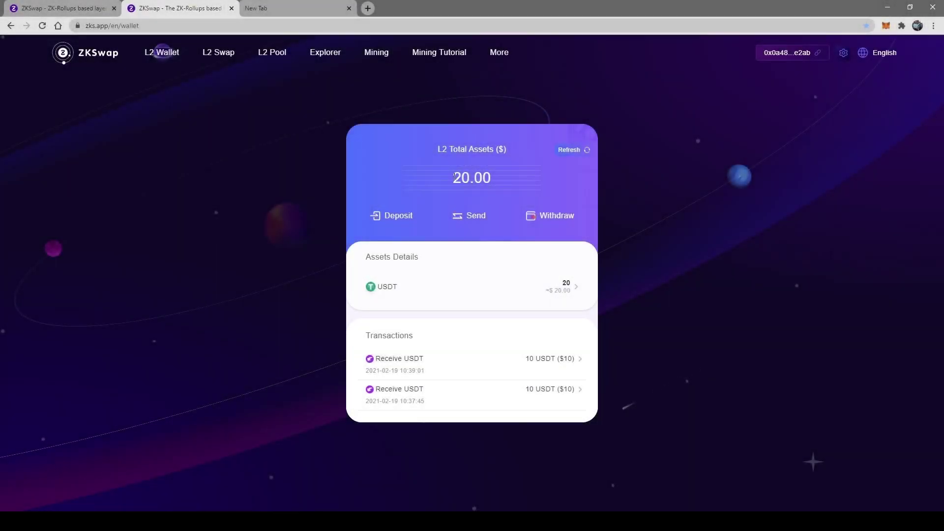
{"action": "left_click_drag", "start_coordinate": [456, 178], "coordinate": [485, 178]}
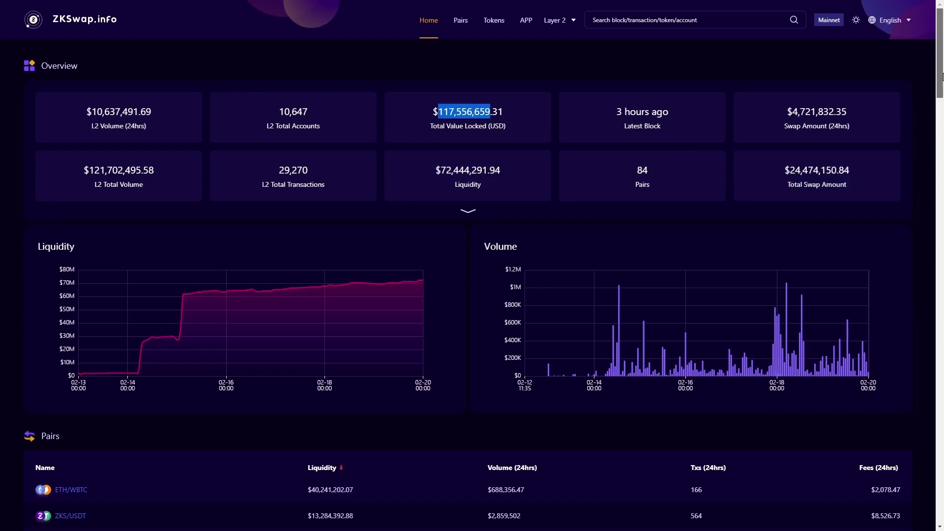
- Scroll through the ZKSwap.info overview figures and liquidity and volume charts
{"action": "scroll", "coordinate": [931, 80], "scroll_direction": "down", "scroll_amount": 1}
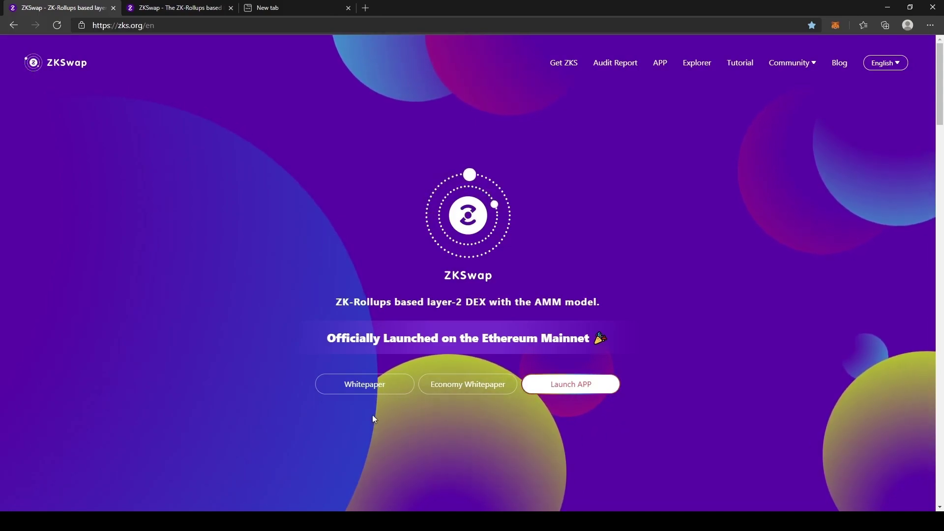
- Open the L2 Pool page and check why the liquidity transaction failed
{"action": "left_click", "coordinate": [181, 8]}
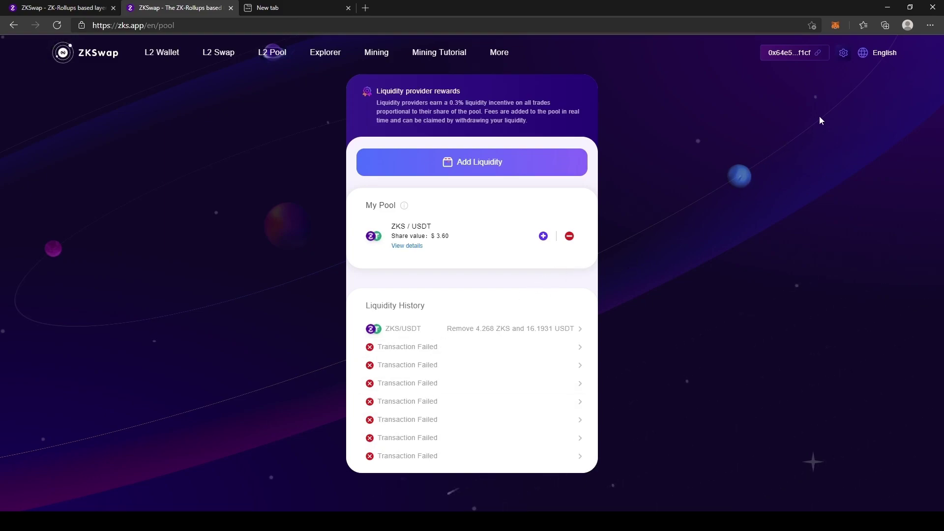
{"action": "left_click", "coordinate": [445, 345]}
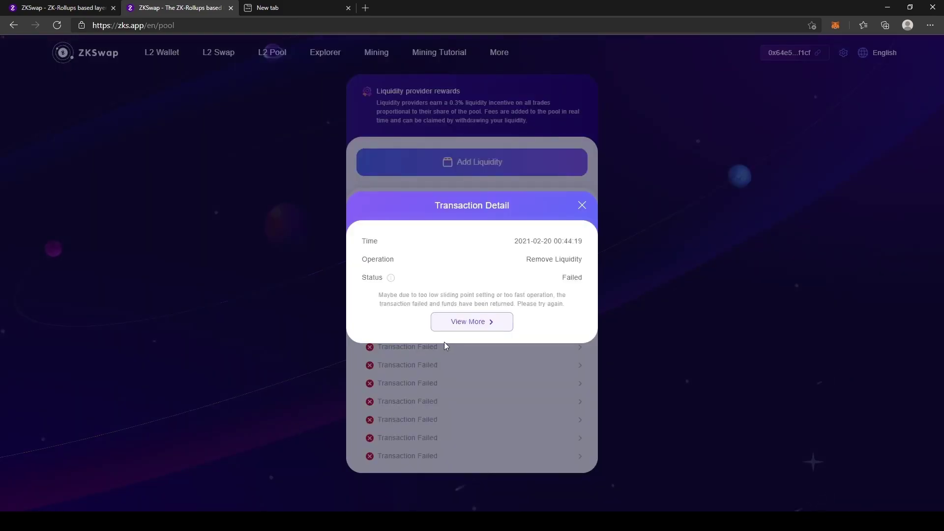
{"action": "mouse_move", "coordinate": [381, 293]}
{"action": "left_mouse_down"}
{"action": "mouse_move", "coordinate": [581, 305]}
{"action": "mouse_move", "coordinate": [371, 298]}
{"action": "left_mouse_up"}
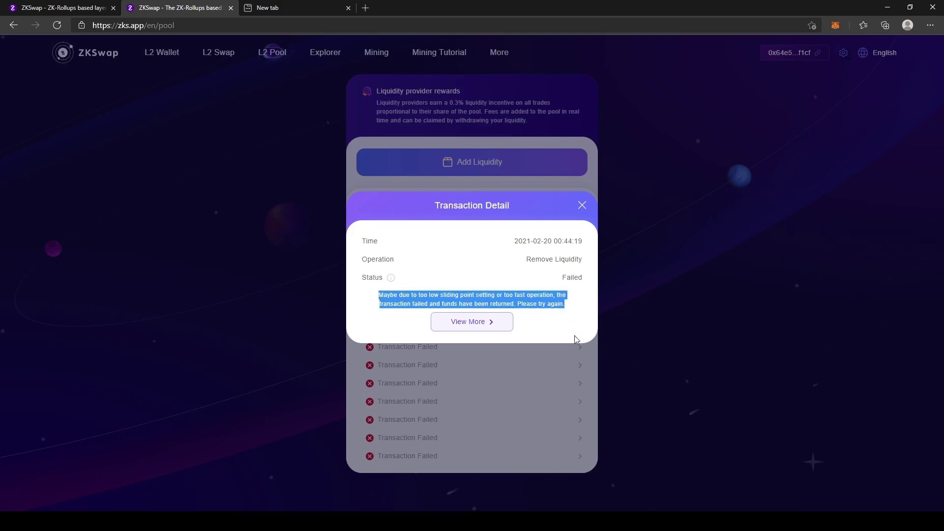
{"action": "left_click", "coordinate": [665, 273]}
- Set the custom slippage tolerance to 10% and review the My Pool section
{"action": "left_click", "coordinate": [844, 53]}
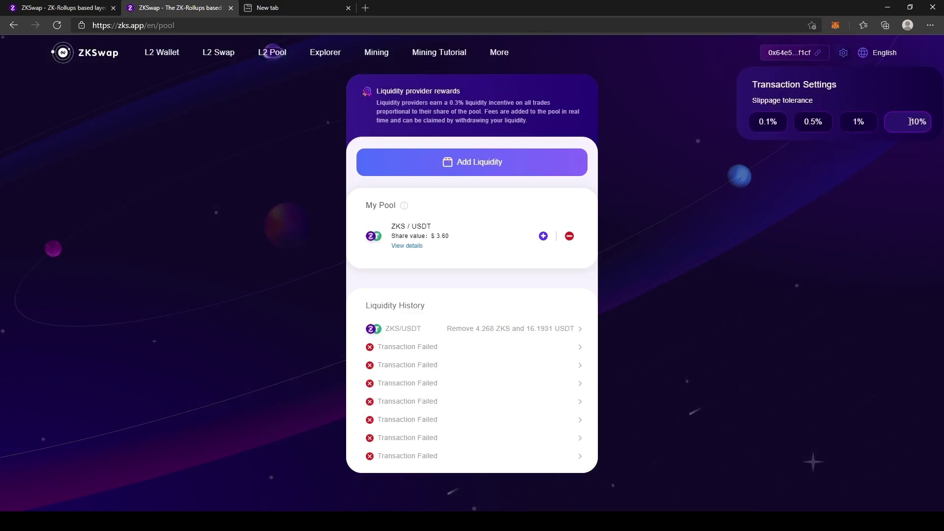
{"action": "left_click_drag", "start_coordinate": [910, 121], "coordinate": [921, 124]}
{"action": "type", "text": "5"}
{"action": "key", "text": "BackSpace"}
{"action": "type", "text": "1"}
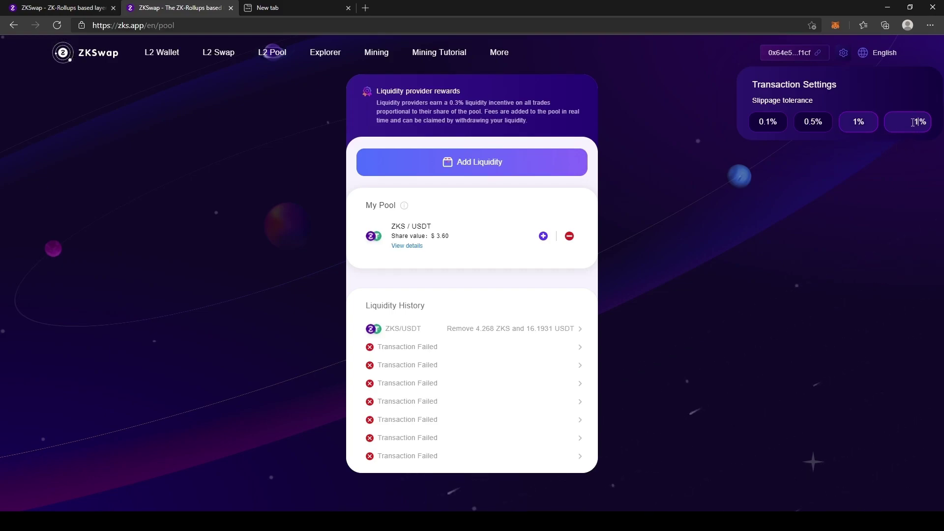
{"action": "left_click_drag", "start_coordinate": [915, 122], "coordinate": [918, 123]}
{"action": "type", "text": "5"}
{"action": "left_click_drag", "start_coordinate": [914, 122], "coordinate": [922, 124]}
{"action": "type", "text": "10"}
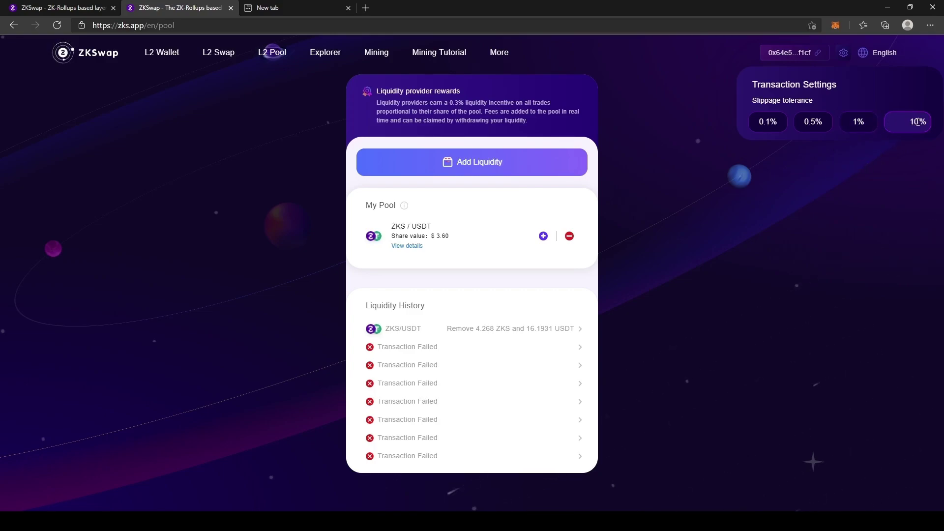
{"action": "left_click_drag", "start_coordinate": [917, 122], "coordinate": [911, 122]}
{"action": "left_click", "coordinate": [826, 170]}
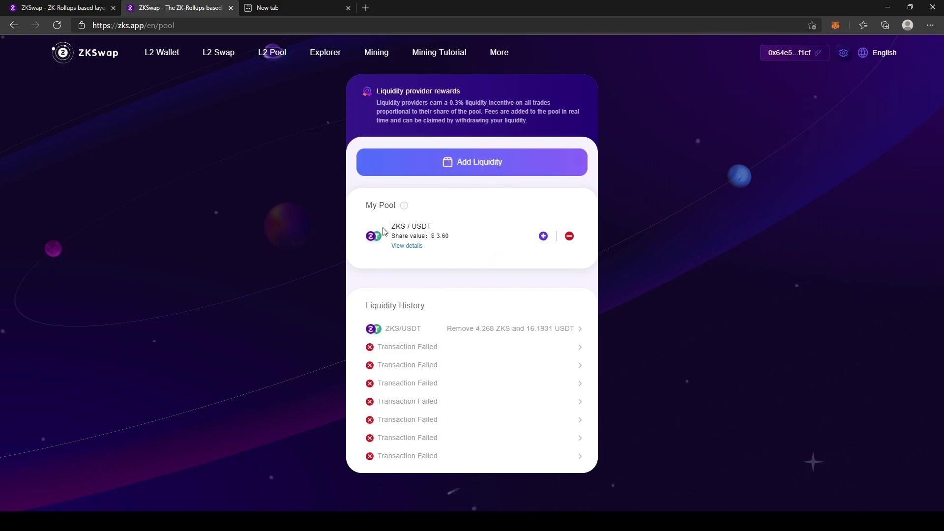
{"action": "left_click_drag", "start_coordinate": [372, 207], "coordinate": [583, 460]}
- Enter 12 USDT in the ZKS/USDT Add Liquidity form, auto-filling about 3.1629 ZKS
{"action": "left_click", "coordinate": [619, 237]}
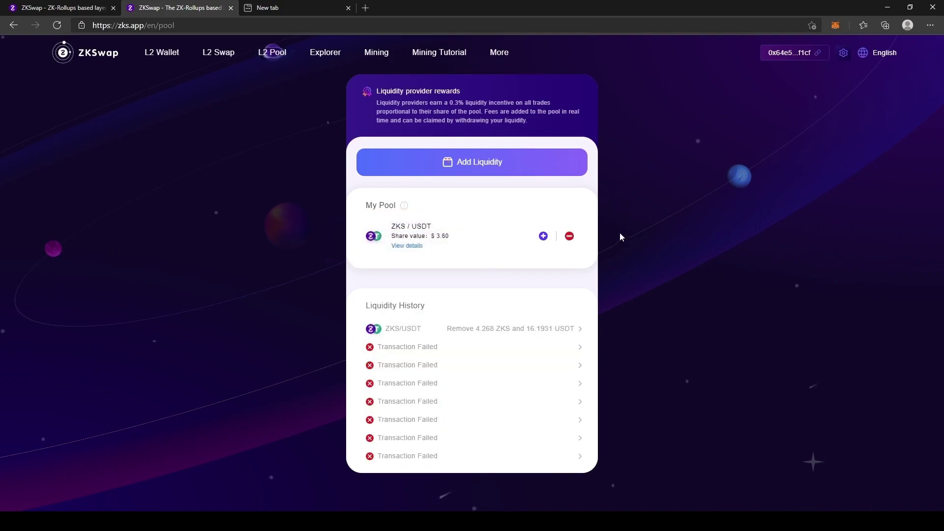
{"action": "left_click", "coordinate": [544, 237]}
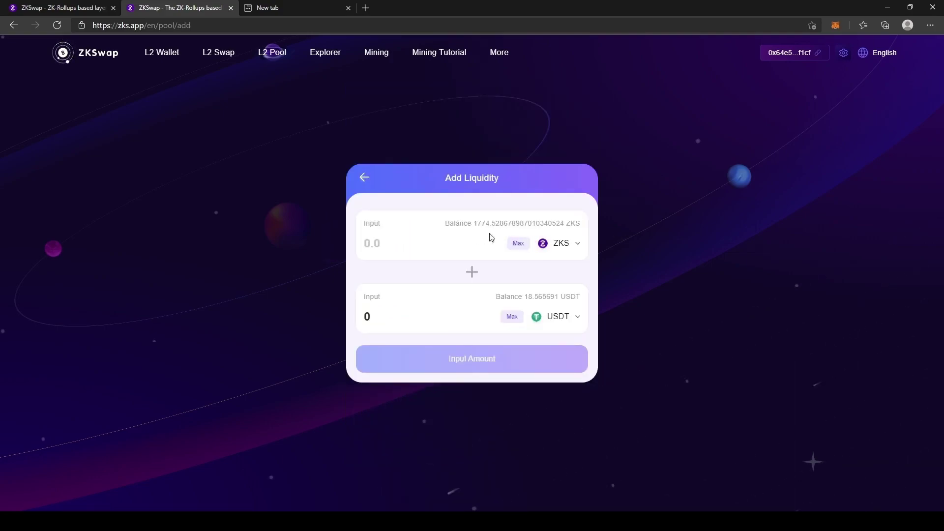
{"action": "type", "text": "1"}
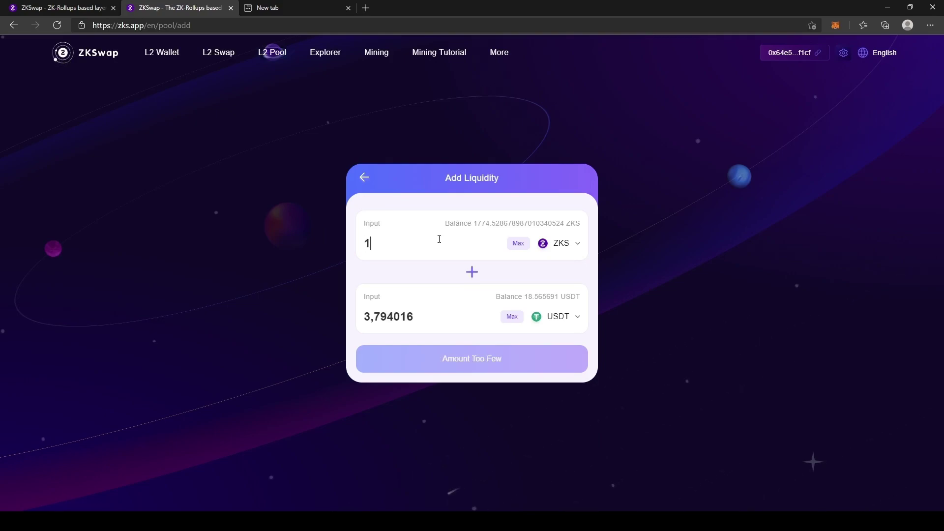
{"action": "type", "text": "0"}
{"action": "left_click_drag", "start_coordinate": [438, 316], "coordinate": [270, 302]}
{"action": "type", "text": "1"}
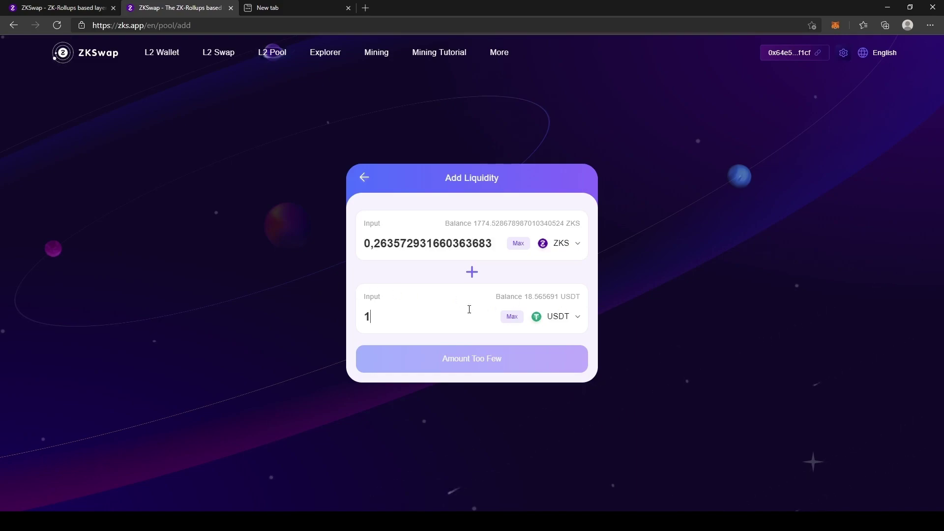
{"action": "type", "text": "0"}
{"action": "key", "text": "BackSpace"}
{"action": "type", "text": "2"}
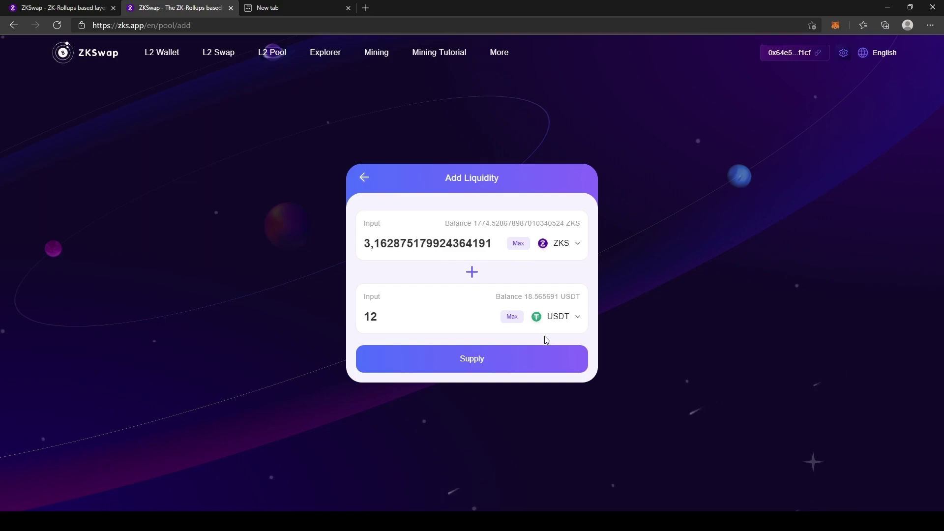
- Supply the liquidity and read the submission confirmation about checking L2 Pool
{"action": "left_click", "coordinate": [472, 363]}
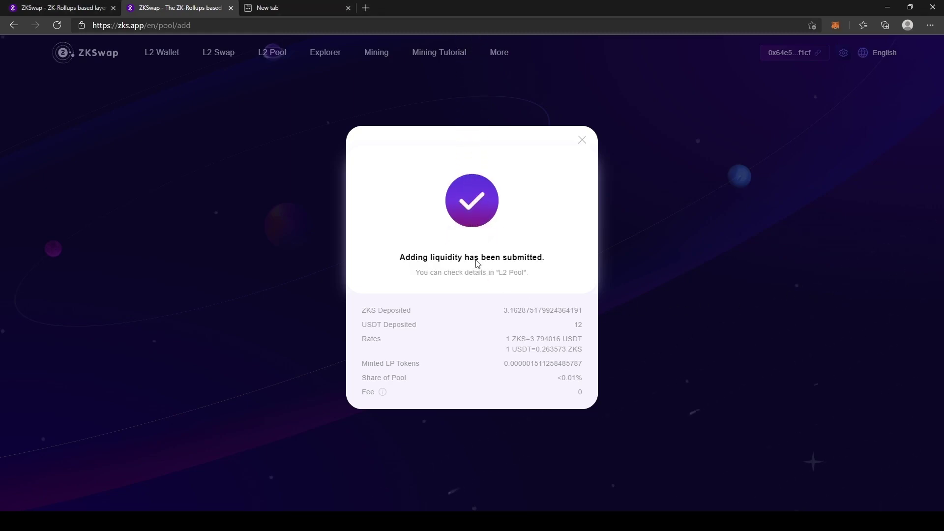
{"action": "left_click_drag", "start_coordinate": [402, 257], "coordinate": [549, 261]}
{"action": "left_click_drag", "start_coordinate": [422, 271], "coordinate": [536, 274]}
{"action": "left_click", "coordinate": [539, 274]}
- Review the deposited ZKS amount and the ZKS/USDT rates, then close the confirmation
{"action": "left_click_drag", "start_coordinate": [361, 318], "coordinate": [605, 316]}
{"action": "left_click", "coordinate": [357, 338]}
{"action": "left_click_drag", "start_coordinate": [506, 339], "coordinate": [583, 339]}
{"action": "left_click_drag", "start_coordinate": [507, 351], "coordinate": [580, 346]}
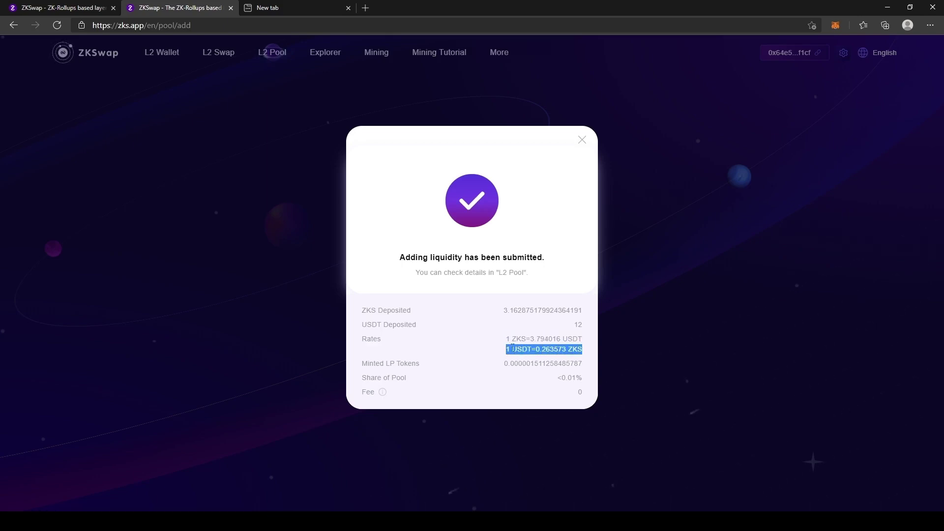
{"action": "left_click", "coordinate": [474, 315]}
{"action": "left_click_drag", "start_coordinate": [508, 339], "coordinate": [583, 339]}
{"action": "left_click", "coordinate": [463, 371]}
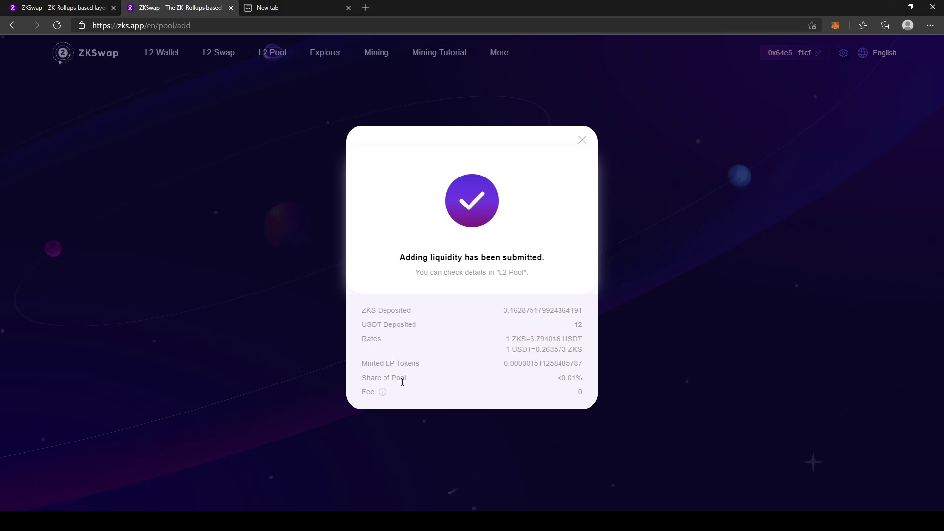
{"action": "left_click", "coordinate": [582, 140]}
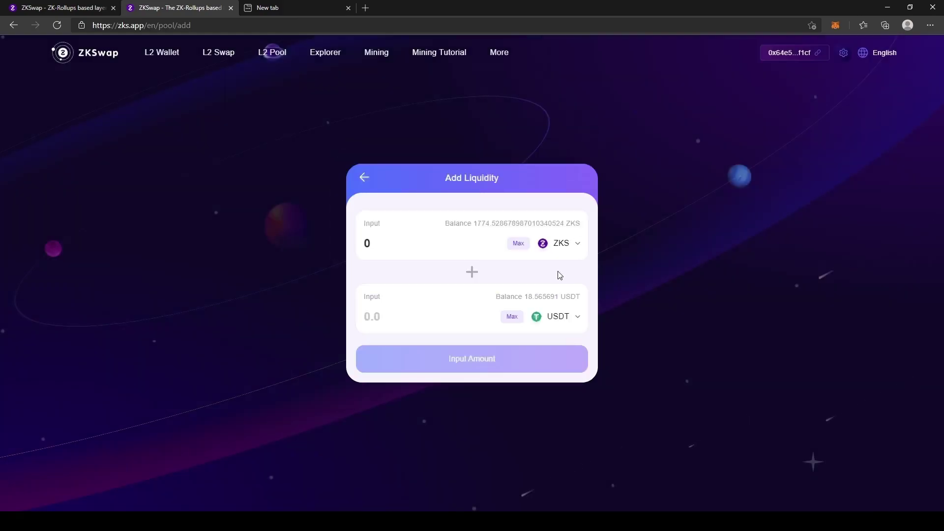
- Back on the Pool page, view the latest addition as Submitted and note the $27.60 share value
{"action": "left_click", "coordinate": [363, 181]}
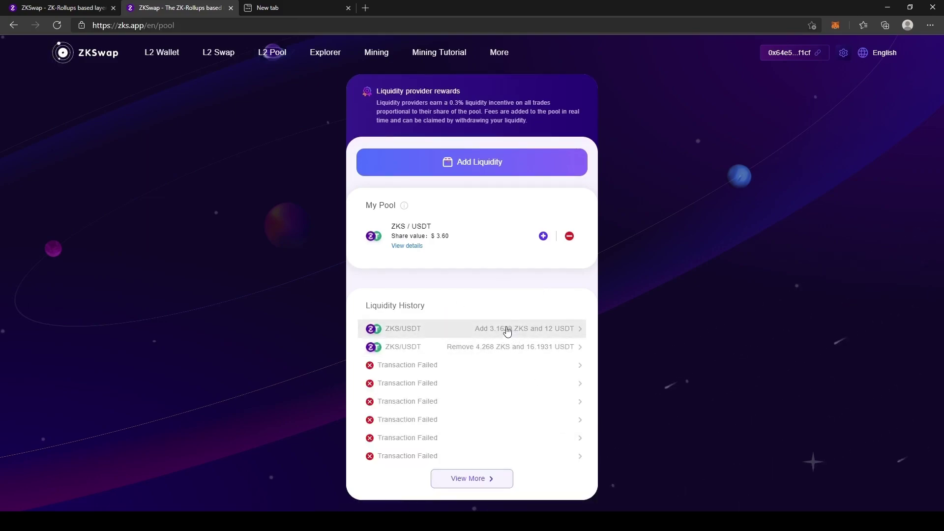
{"action": "left_click", "coordinate": [532, 333]}
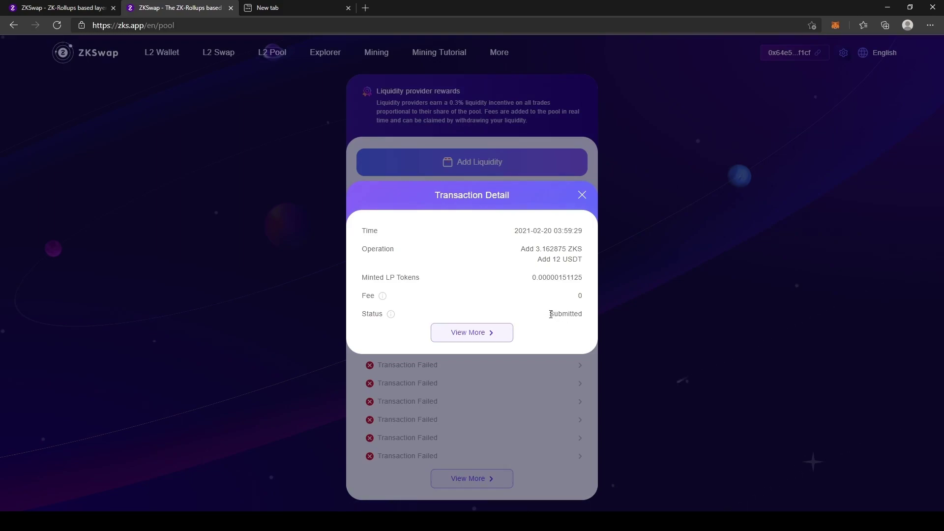
{"action": "left_click_drag", "start_coordinate": [551, 314], "coordinate": [583, 316]}
{"action": "left_click", "coordinate": [634, 321]}
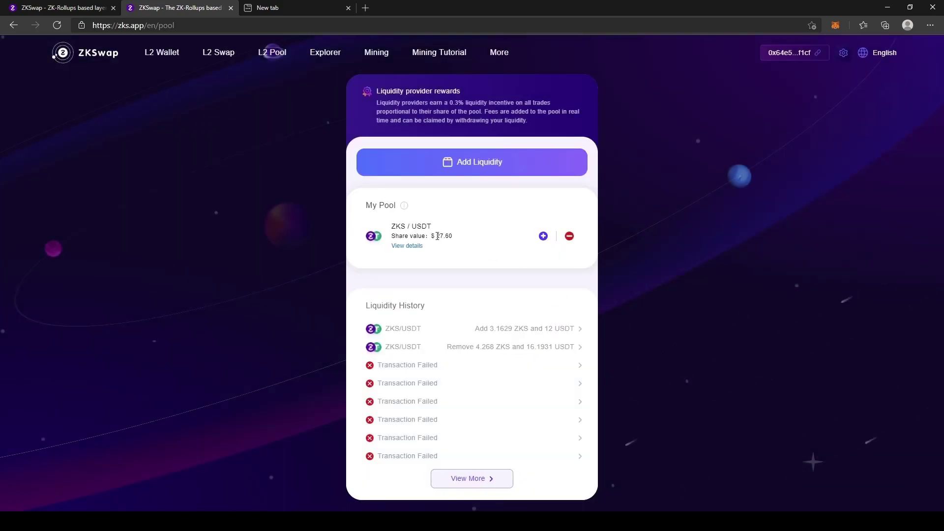
{"action": "left_click_drag", "start_coordinate": [436, 237], "coordinate": [457, 241]}
{"action": "left_click_drag", "start_coordinate": [391, 224], "coordinate": [460, 240]}
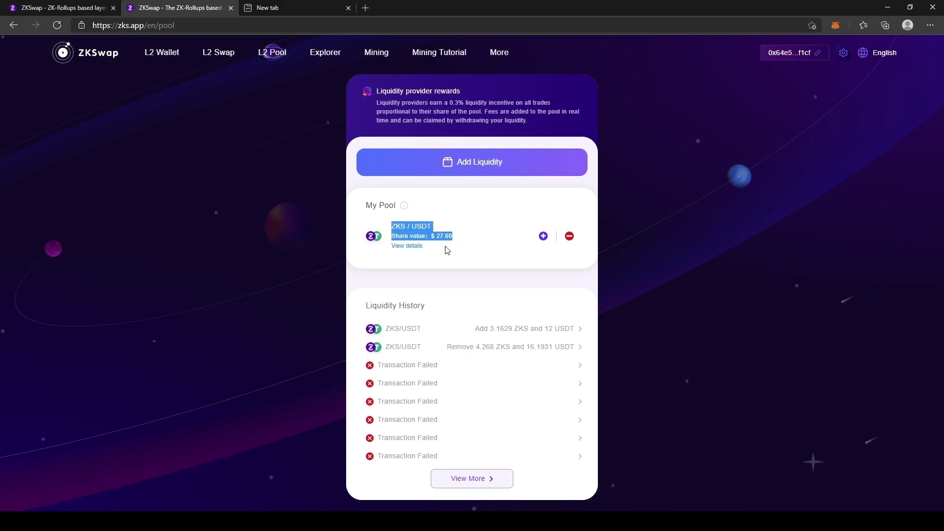
{"action": "left_click", "coordinate": [455, 255]}
- Reopen the latest addition to confirm it is Added with 11.999999 USDT and 3.162875 ZKS
{"action": "left_click", "coordinate": [499, 332]}
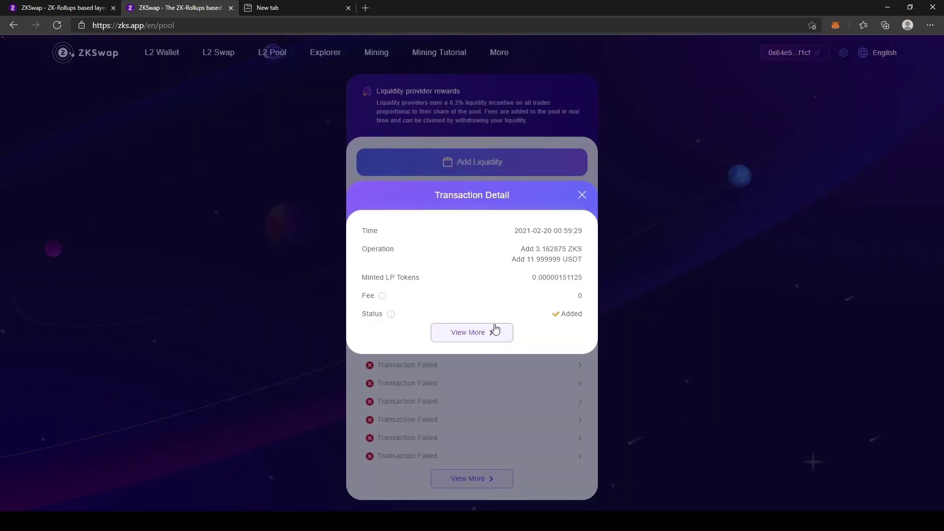
{"action": "left_click_drag", "start_coordinate": [572, 313], "coordinate": [584, 316]}
{"action": "left_click", "coordinate": [568, 316]}
{"action": "left_click_drag", "start_coordinate": [514, 259], "coordinate": [590, 265]}
{"action": "left_click_drag", "start_coordinate": [520, 249], "coordinate": [577, 251]}
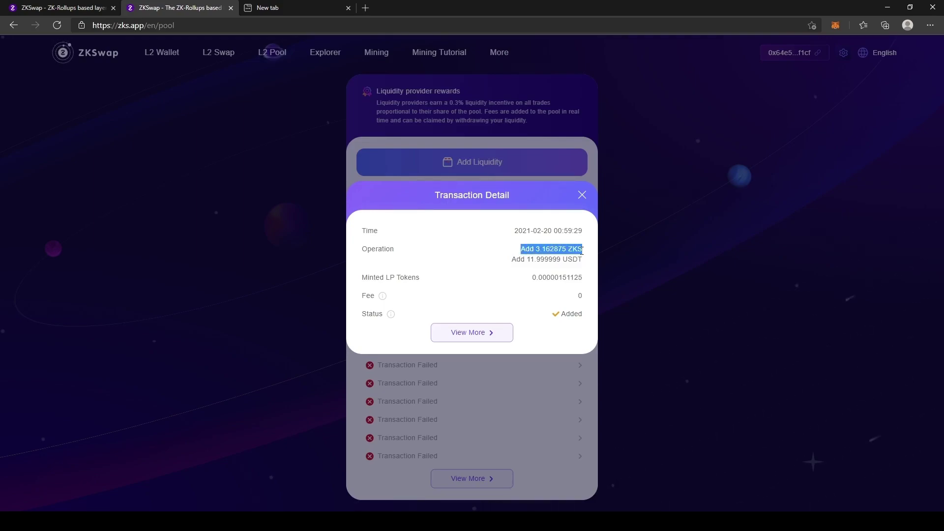
{"action": "left_click", "coordinate": [573, 272]}
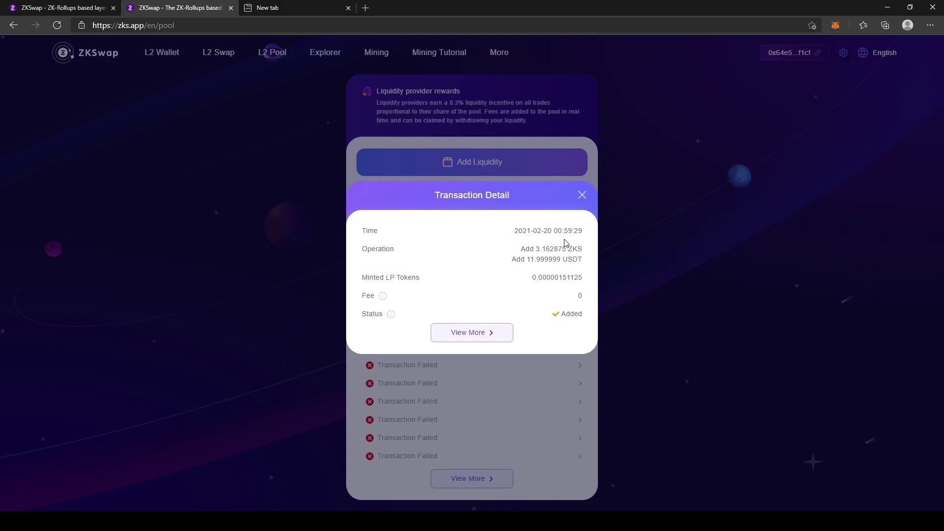
{"action": "left_click", "coordinate": [584, 197]}
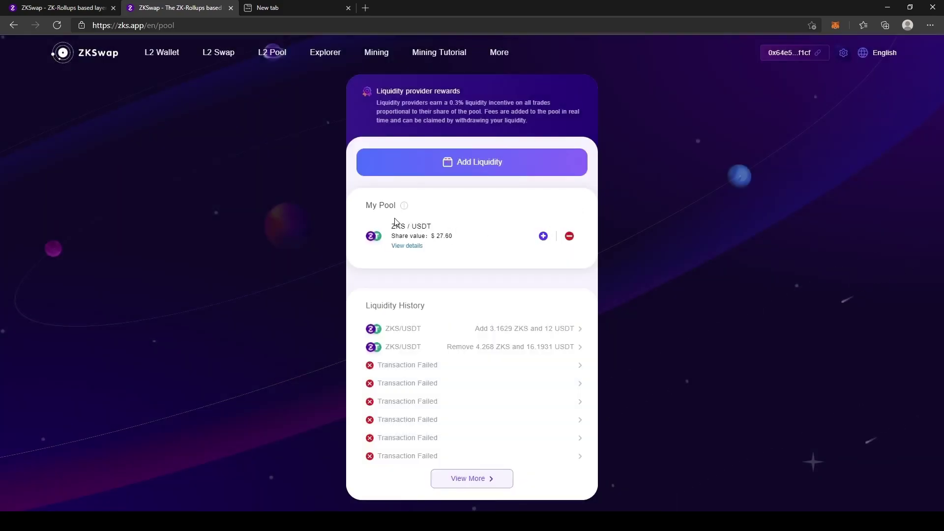
- Expand the ZKS/USDT position in My Pool to show its Pooled ZKS and Pooled USDT amounts
{"action": "left_click", "coordinate": [404, 246]}
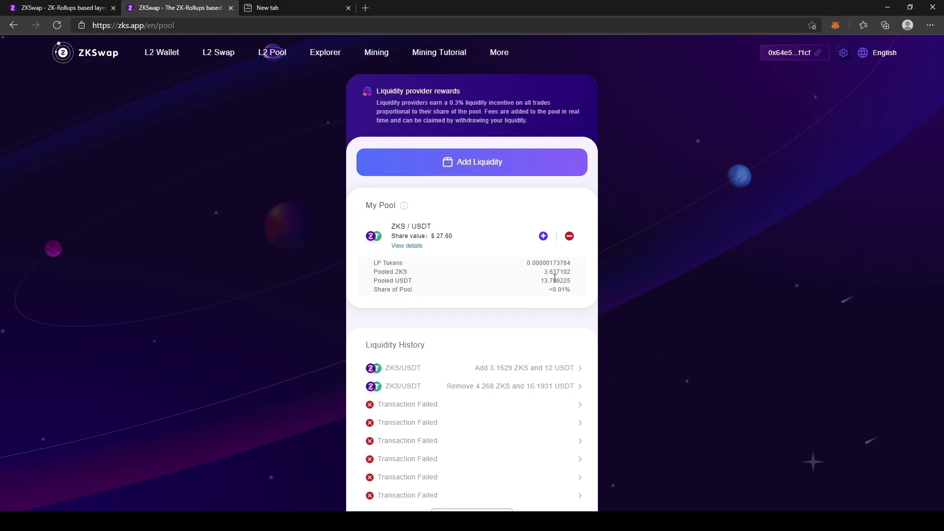
{"action": "left_click_drag", "start_coordinate": [373, 271], "coordinate": [569, 272]}
{"action": "left_click_drag", "start_coordinate": [374, 280], "coordinate": [579, 284]}
{"action": "left_click", "coordinate": [403, 289]}
{"action": "scroll", "coordinate": [639, 339], "scroll_direction": "down", "scroll_amount": 2}
{"action": "scroll", "coordinate": [657, 346], "scroll_direction": "up", "scroll_amount": 2}
- Remove 100% of the ZKS/USDT liquidity after checking the slippage tolerance settings
{"action": "left_click", "coordinate": [569, 237]}
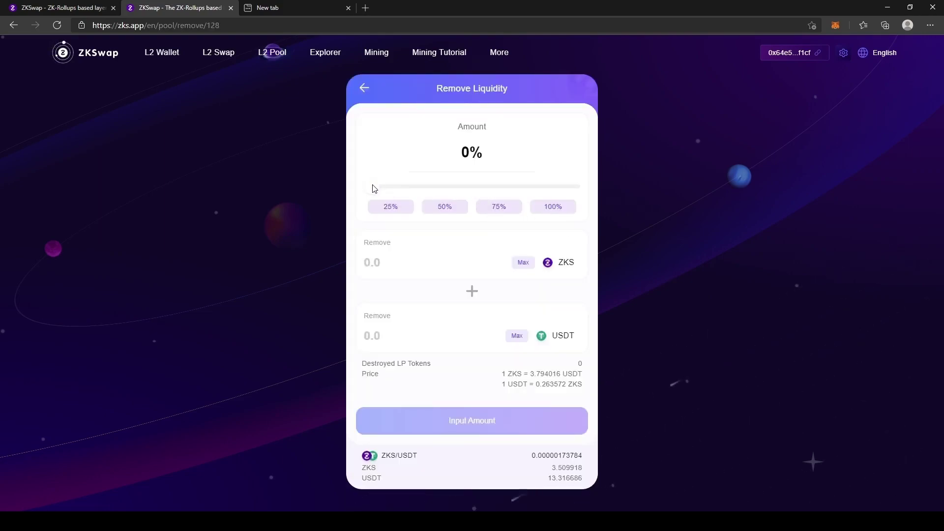
{"action": "left_click_drag", "start_coordinate": [373, 188], "coordinate": [582, 194]}
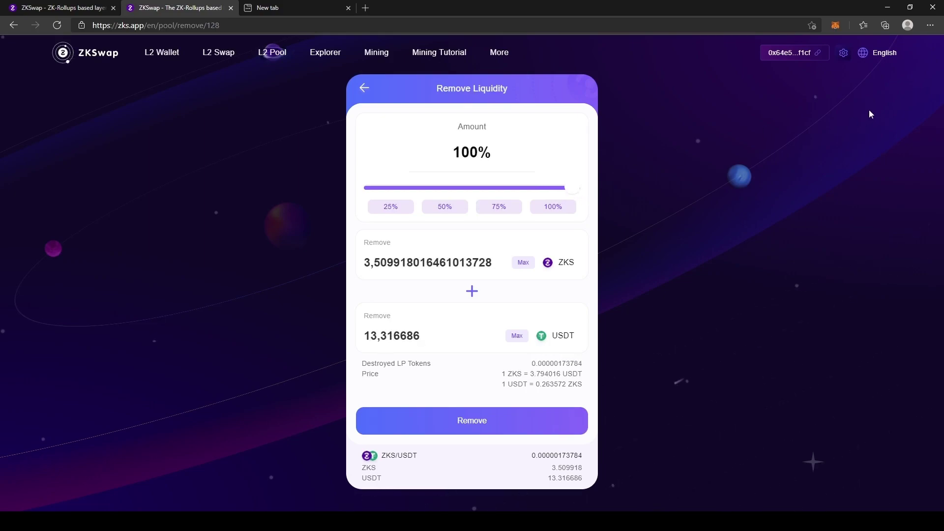
{"action": "left_click", "coordinate": [844, 54]}
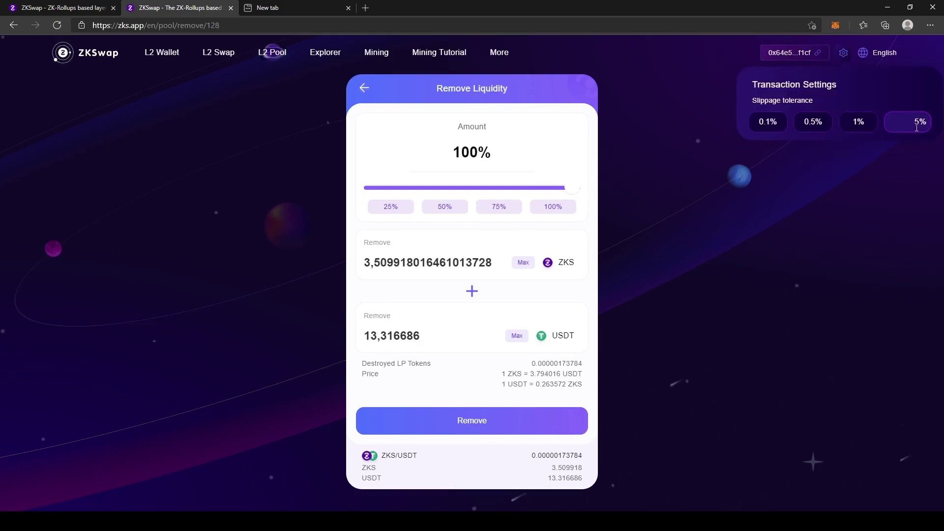
{"action": "left_click", "coordinate": [844, 55]}
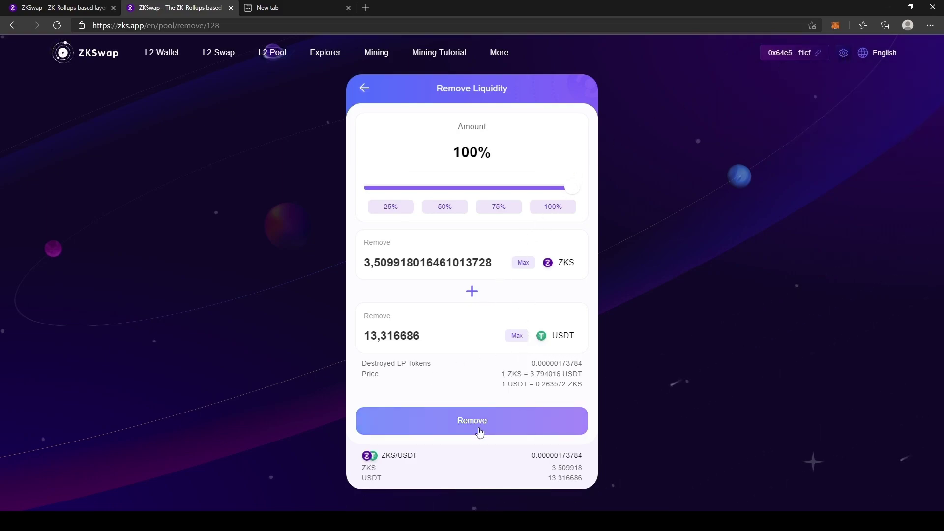
{"action": "left_click", "coordinate": [508, 426]}
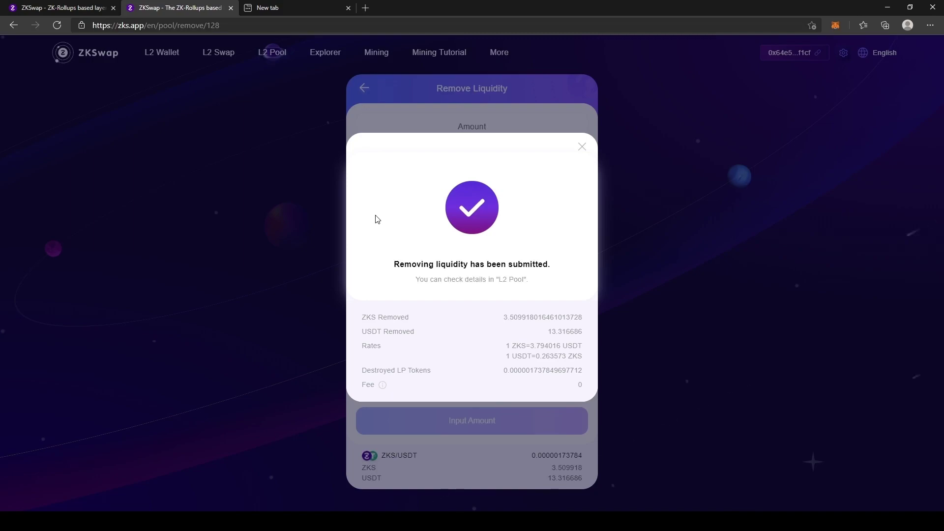
{"action": "left_click", "coordinate": [583, 148]}
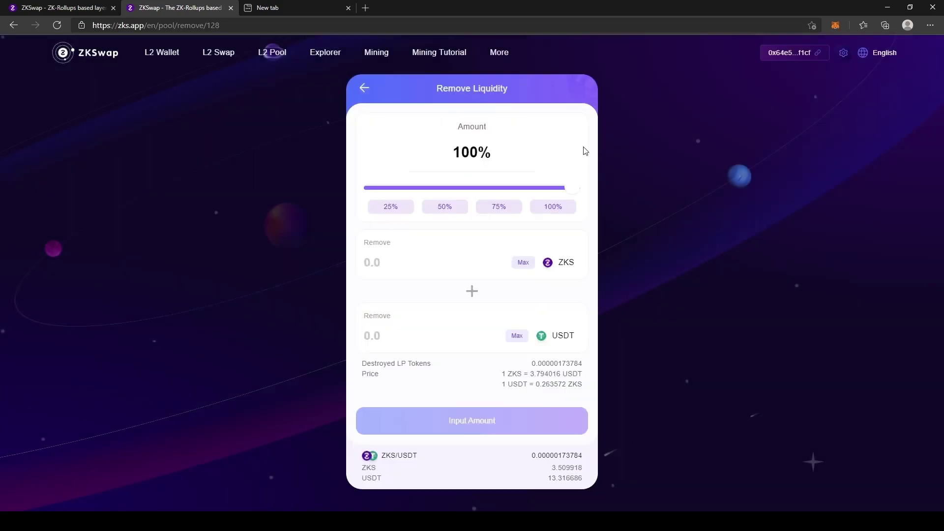
- Confirm My Pool shows No Record and the latest removal is Removed with 3.637102 ZKS
{"action": "left_click", "coordinate": [367, 89]}
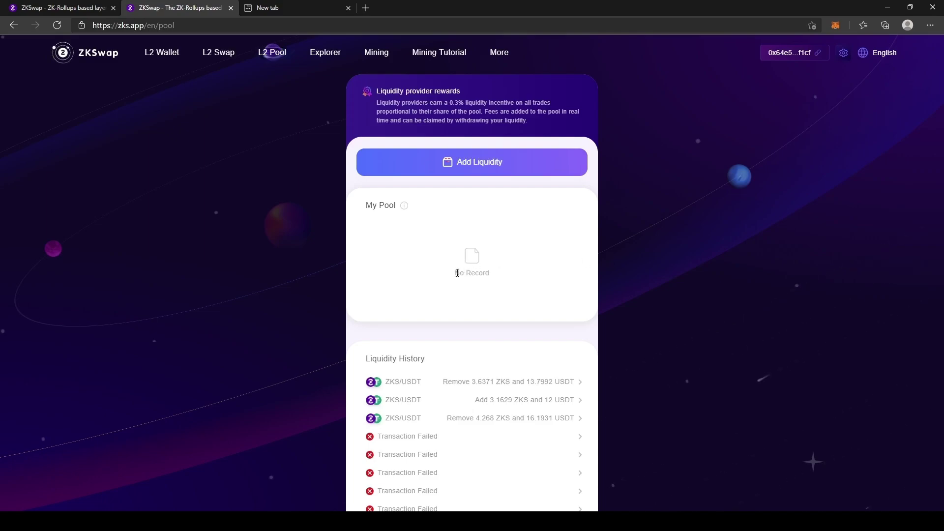
{"action": "left_click_drag", "start_coordinate": [453, 274], "coordinate": [488, 274]}
{"action": "left_click", "coordinate": [516, 316]}
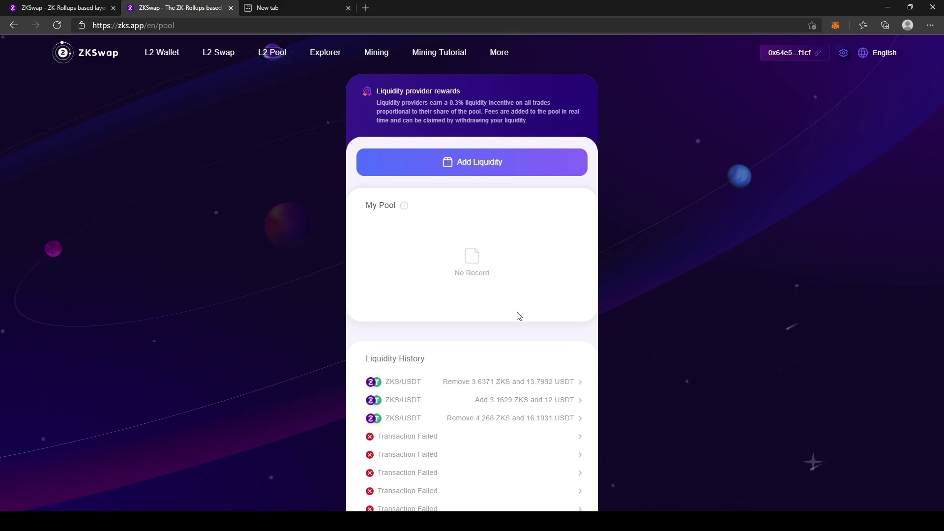
{"action": "left_click", "coordinate": [524, 382]}
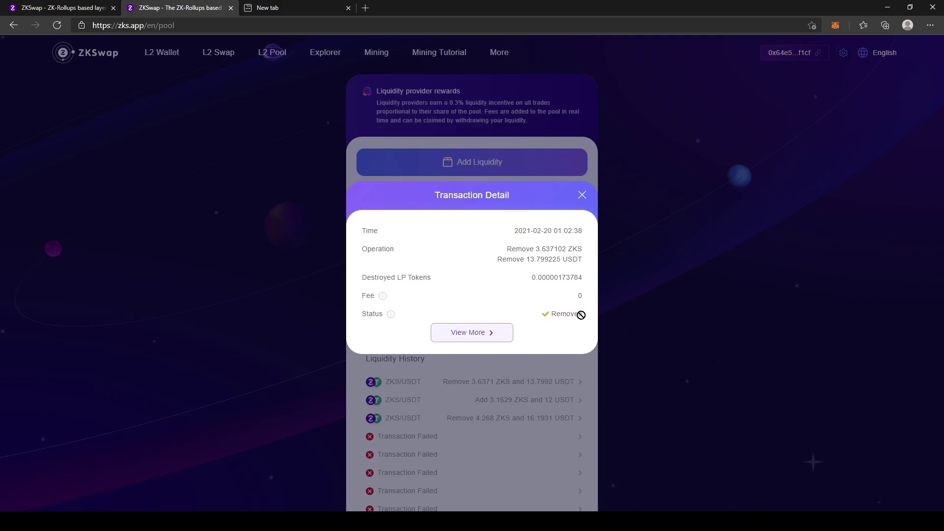
{"action": "left_click_drag", "start_coordinate": [578, 315], "coordinate": [548, 320]}
{"action": "left_click", "coordinate": [550, 331]}
{"action": "left_click_drag", "start_coordinate": [498, 261], "coordinate": [590, 254]}
{"action": "left_click", "coordinate": [495, 283]}
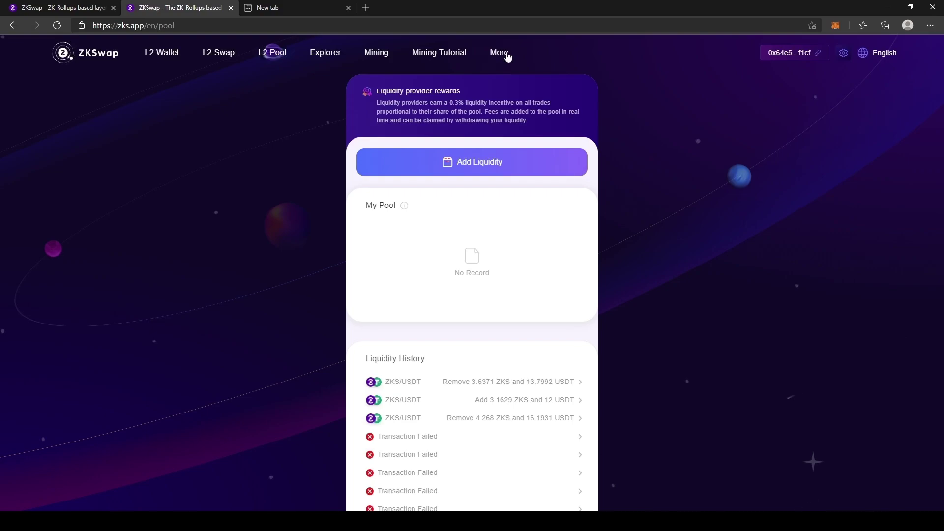
- Open the More menu listing the site's extra links
{"action": "left_click", "coordinate": [507, 55]}
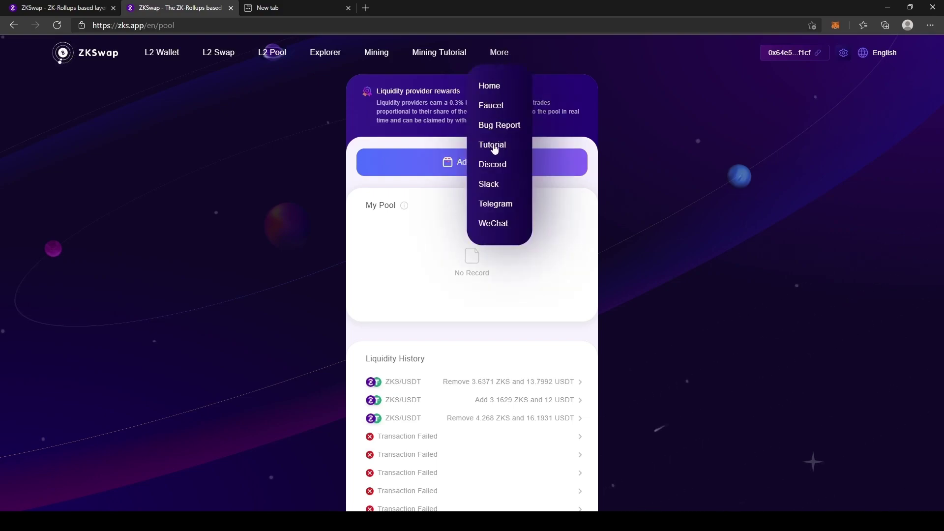